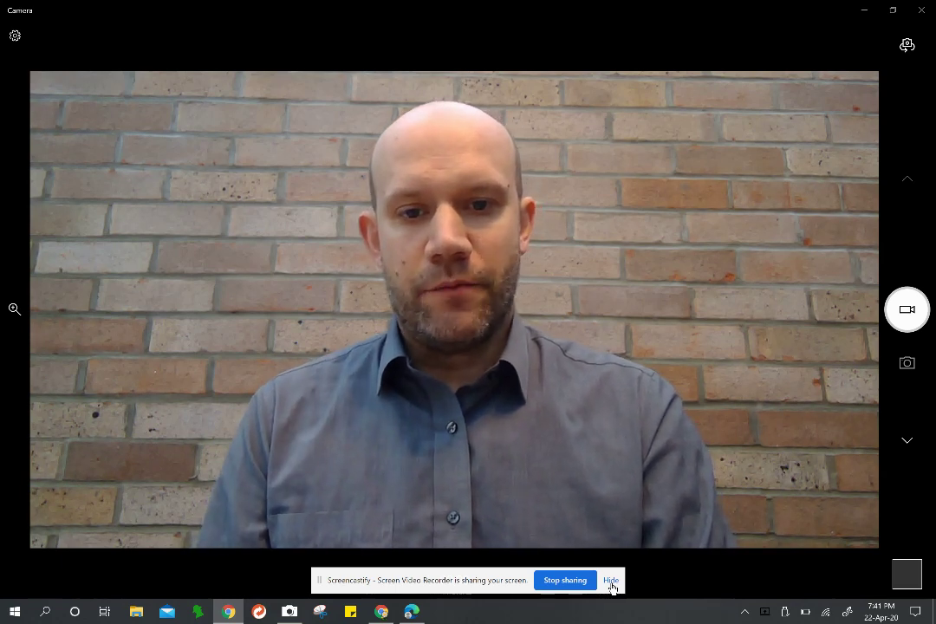
# Step: Dismiss the screen-sharing notice
pyautogui.click(611, 588)
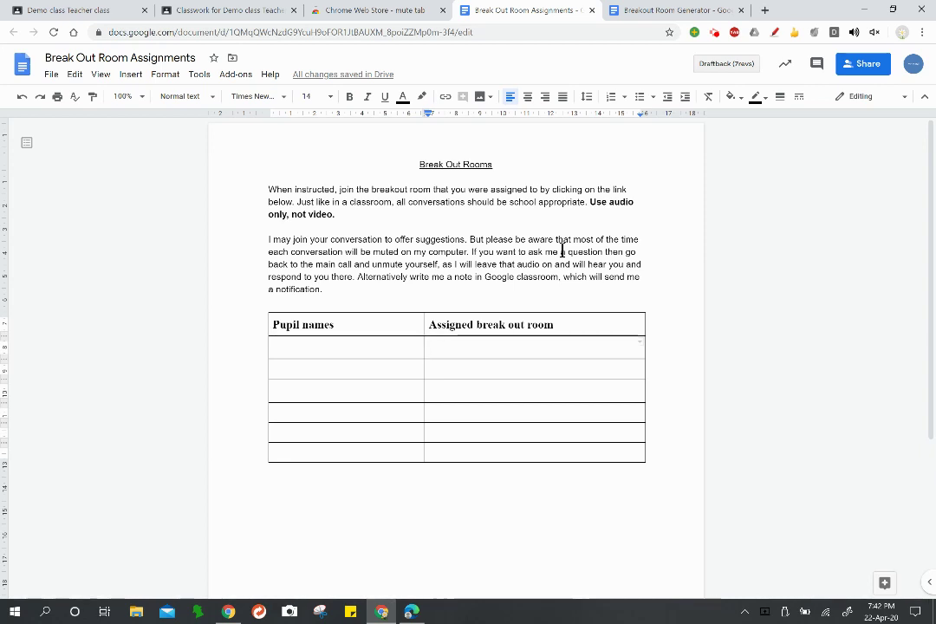
# Step: In Breakout Room Generator, make the first link end in lessonmainroom and select it
pyautogui.click(672, 11)
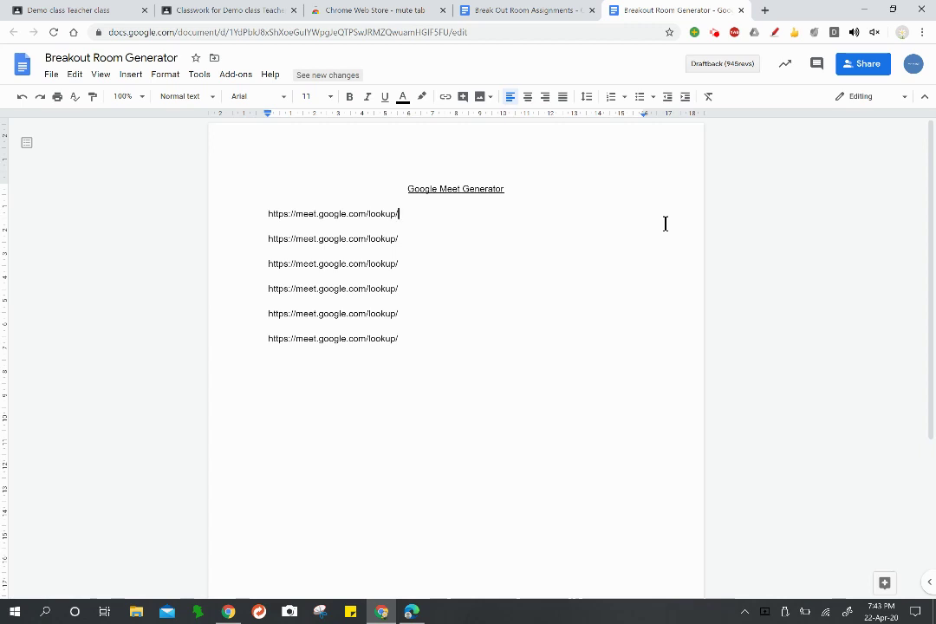
pyautogui.write('demo')
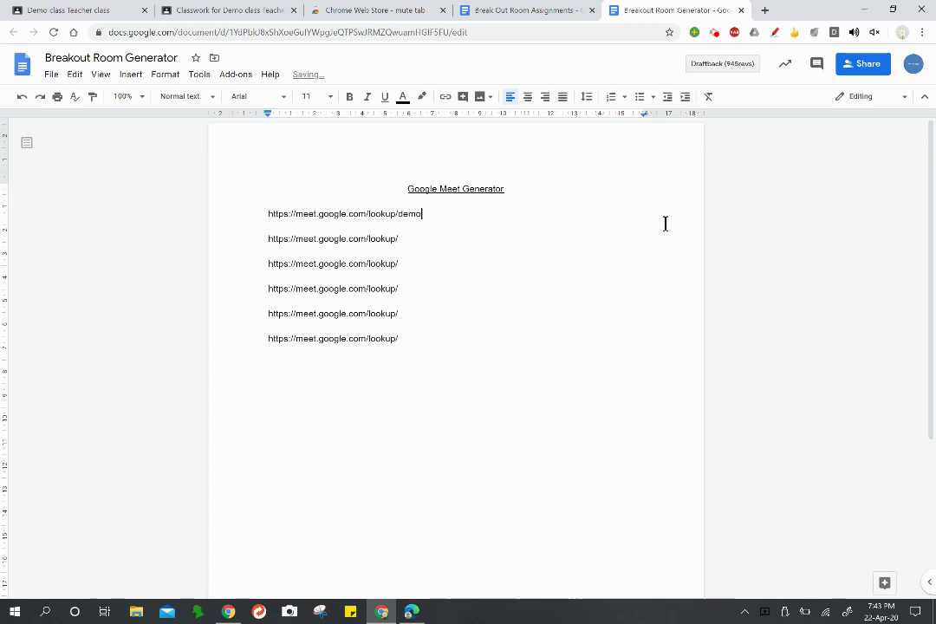
pyautogui.write('lessonmainroom')
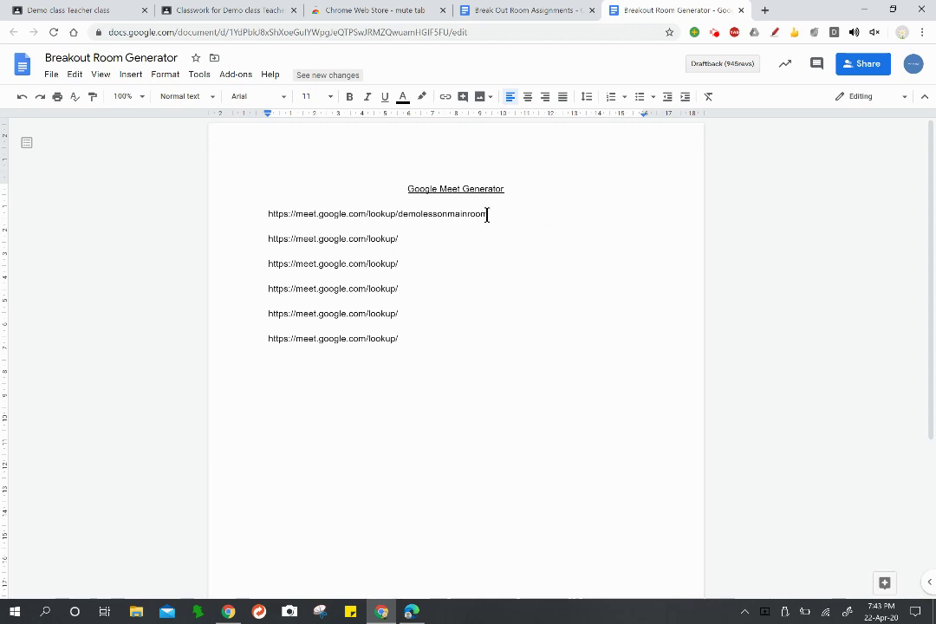
pyautogui.click(422, 213)
pyautogui.press('BackSpace')
pyautogui.press('BackSpace')
pyautogui.press('BackSpace')
pyautogui.press('BackSpace')
pyautogui.moveTo(486, 214); pyautogui.dragTo(257, 211)
pyautogui.hotkey('ctrl', 'c')
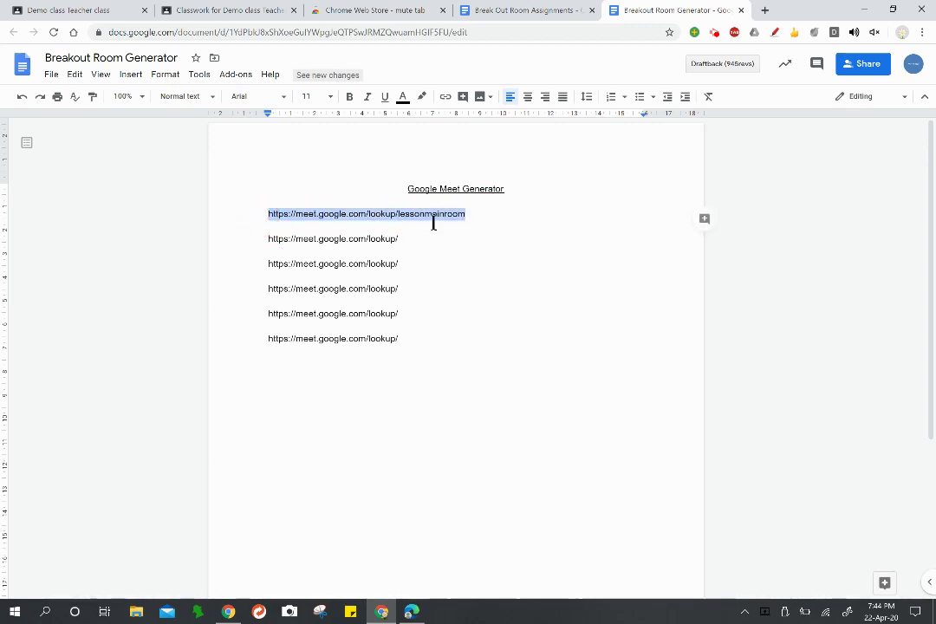
# Step: Open the copied lessonmainroom Meet address in a new tab
pyautogui.click(765, 11)
pyautogui.hotkey('ctrl', 'v')
pyautogui.press('Return')
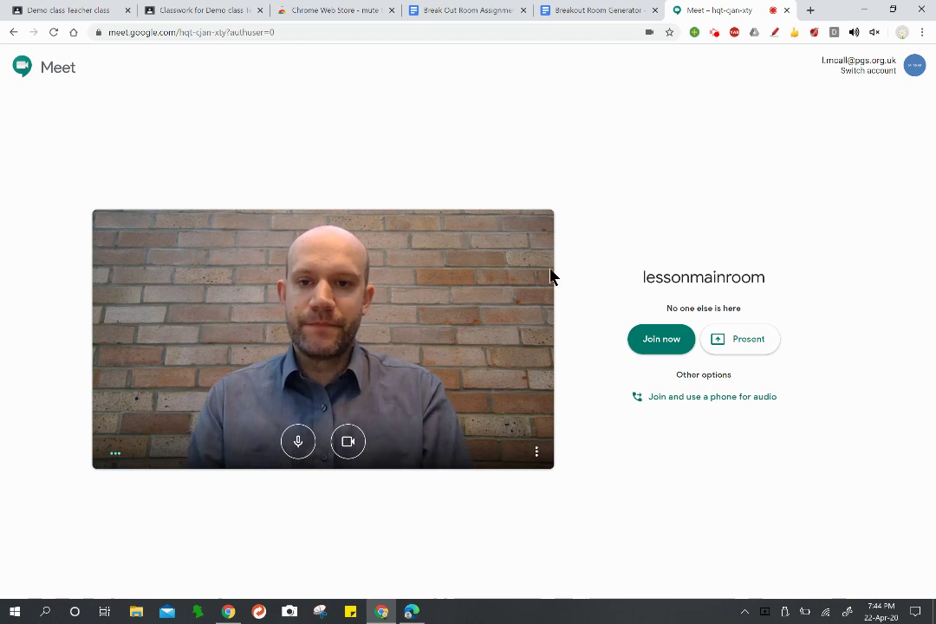
# Step: Join the meeting with microphone and camera off, and select its joining link
pyautogui.click(297, 455)
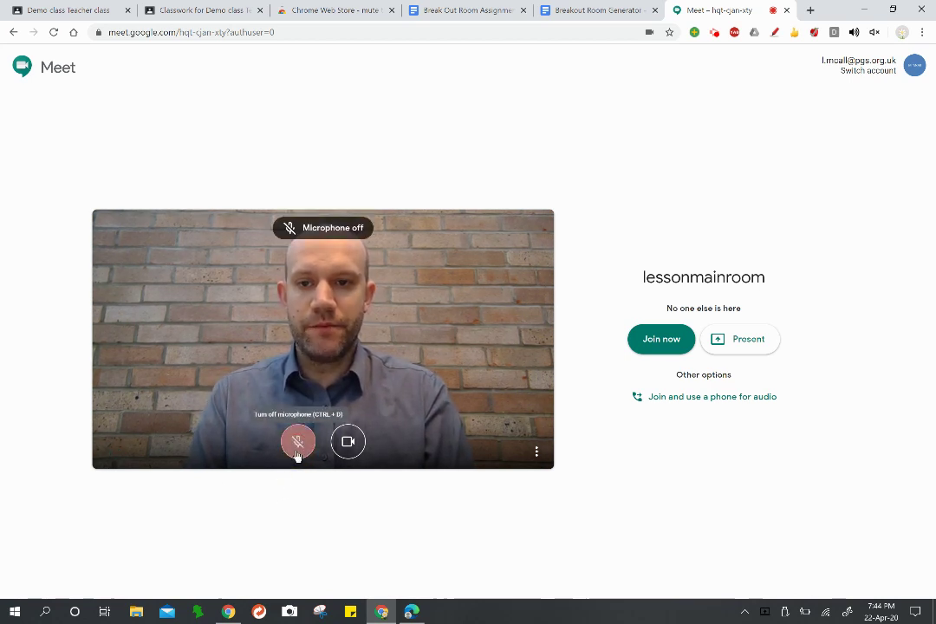
pyautogui.click(348, 443)
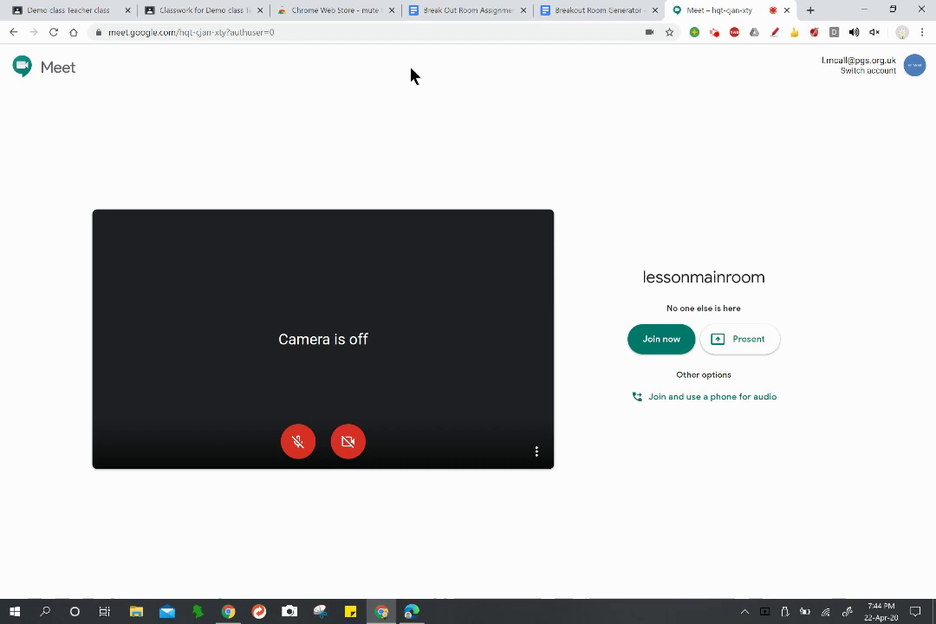
pyautogui.click(659, 338)
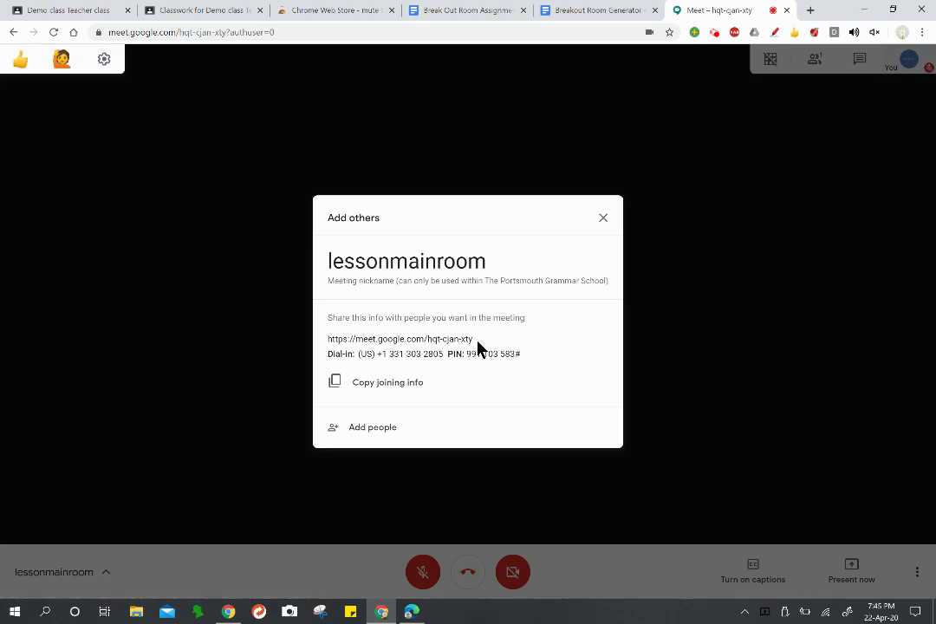
pyautogui.moveTo(470, 338); pyautogui.dragTo(327, 339)
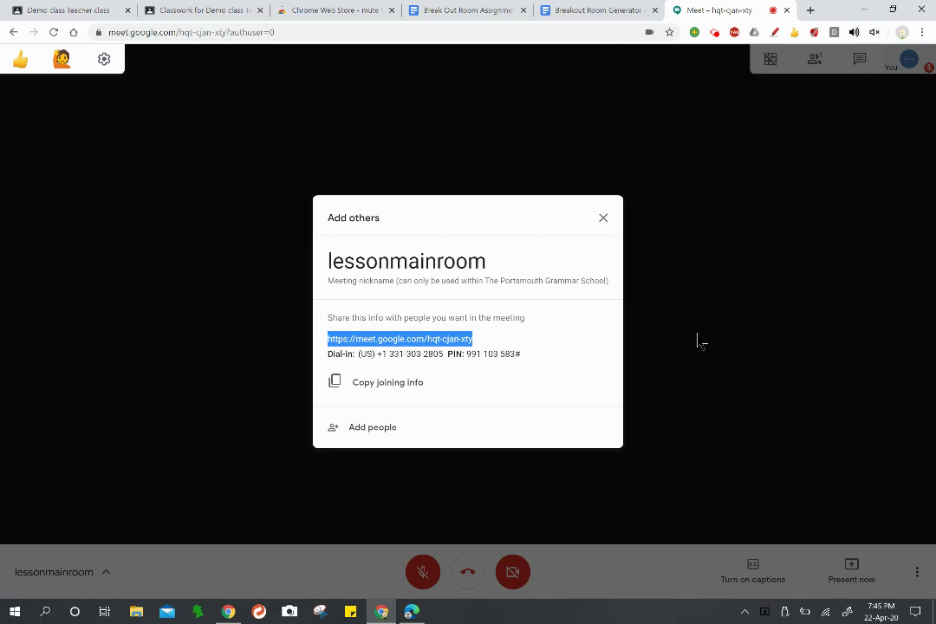
# Step: Return to the Demo class and its Demo breakout room lesson assignment editor
pyautogui.click(80, 16)
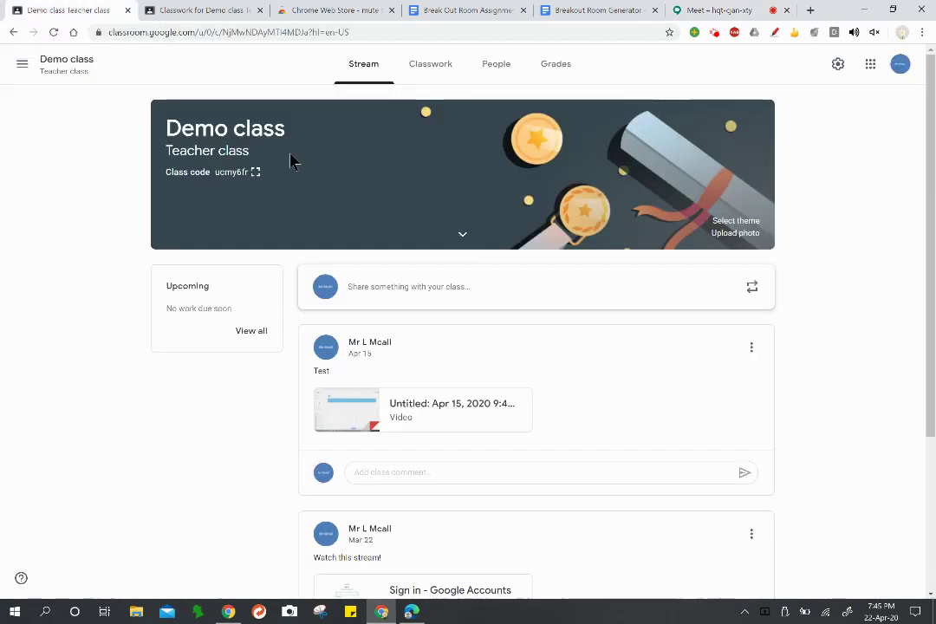
pyautogui.click(189, 12)
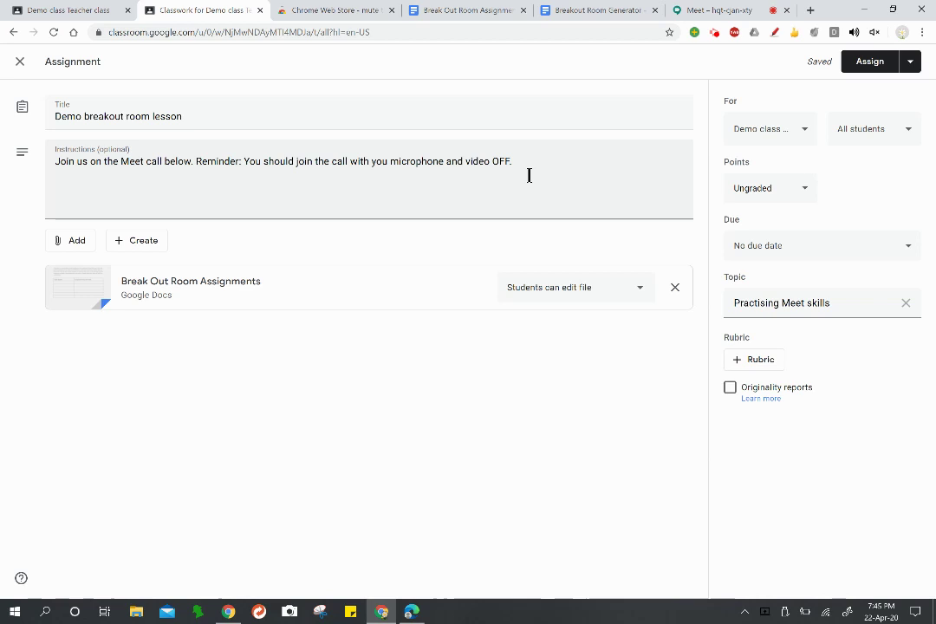
# Step: Attach the pasted lessonmainroom Meet link to the assignment as a web link
pyautogui.click(77, 241)
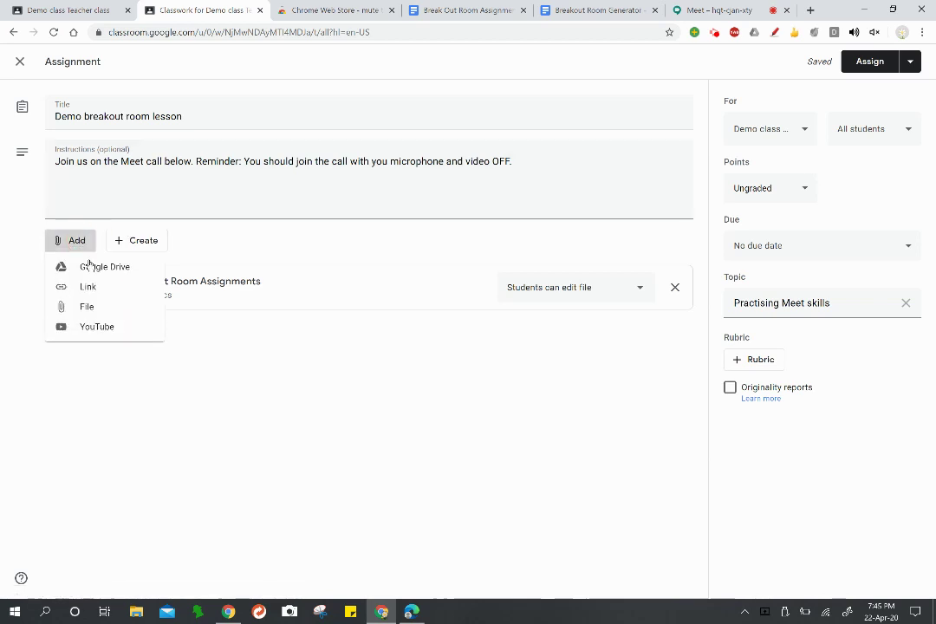
pyautogui.click(93, 295)
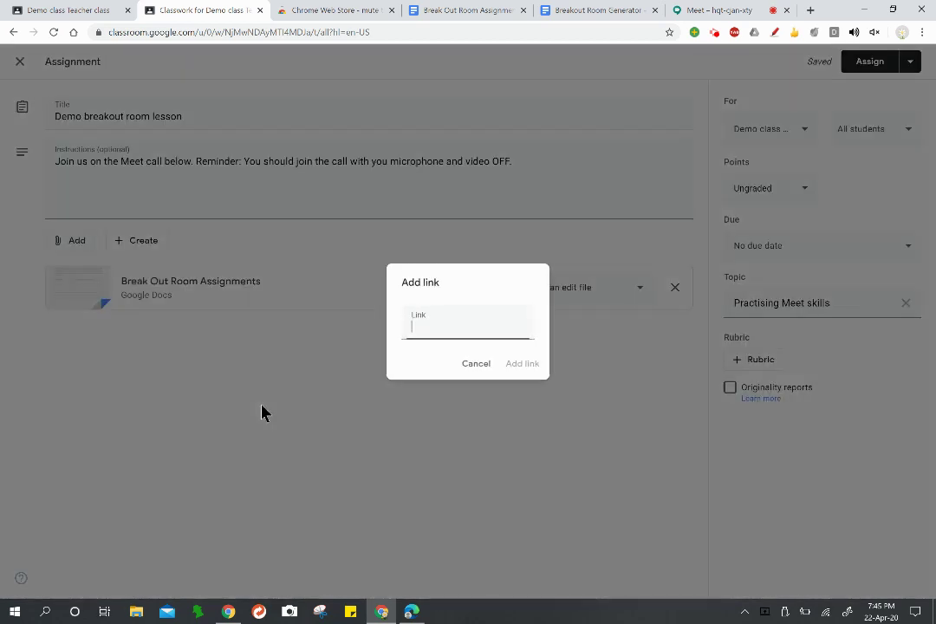
pyautogui.hotkey('ctrl', 'v')
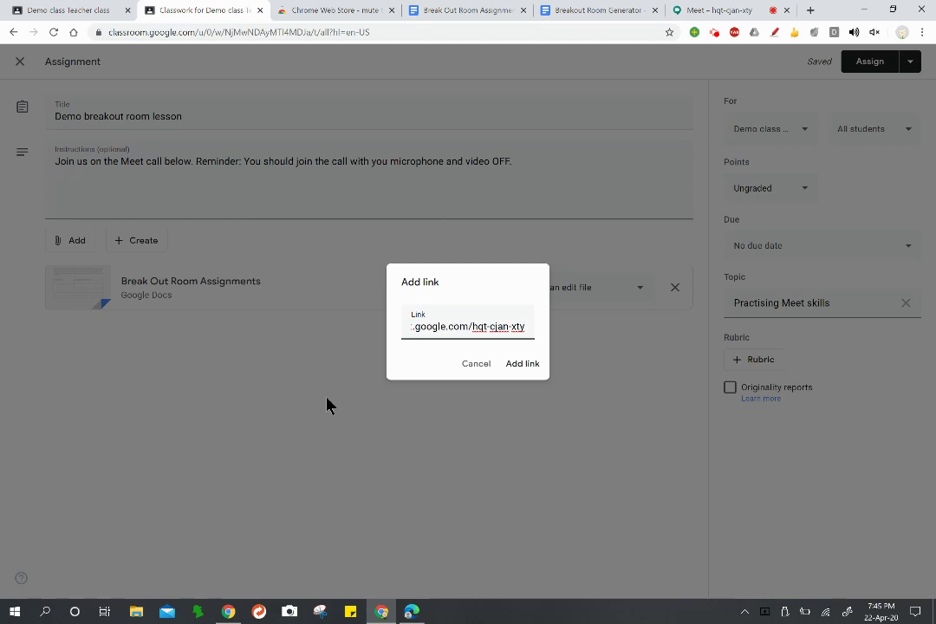
pyautogui.click(518, 367)
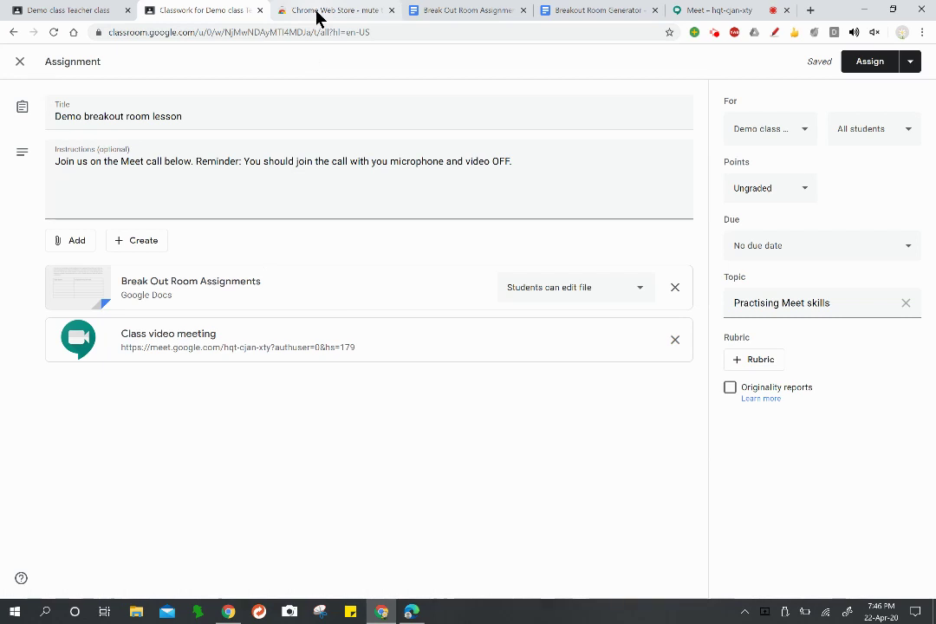
# Step: Bring up the Classwork tab's options menu and close it without choosing anything
pyautogui.rightClick(182, 19)
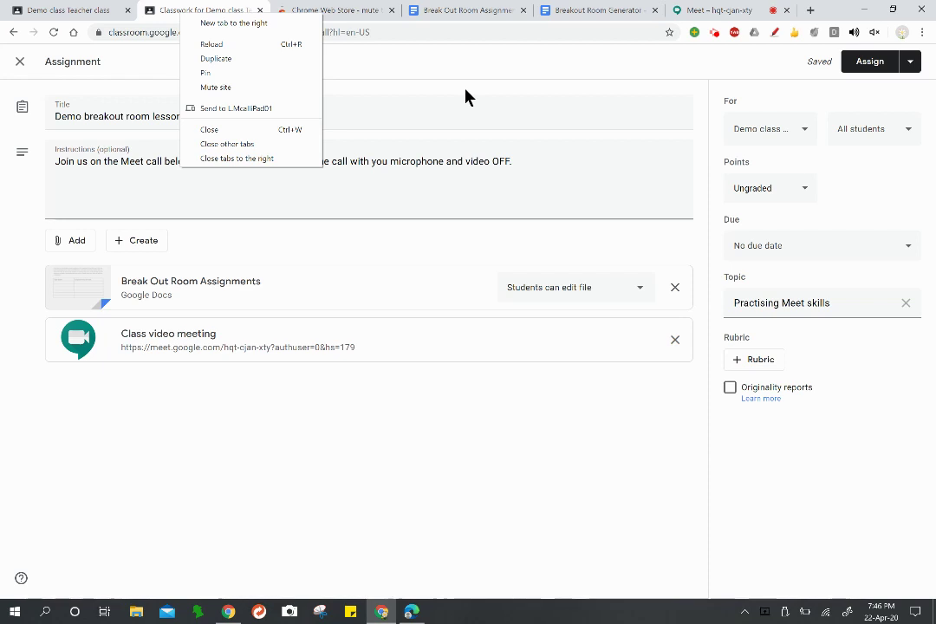
pyautogui.click(413, 399)
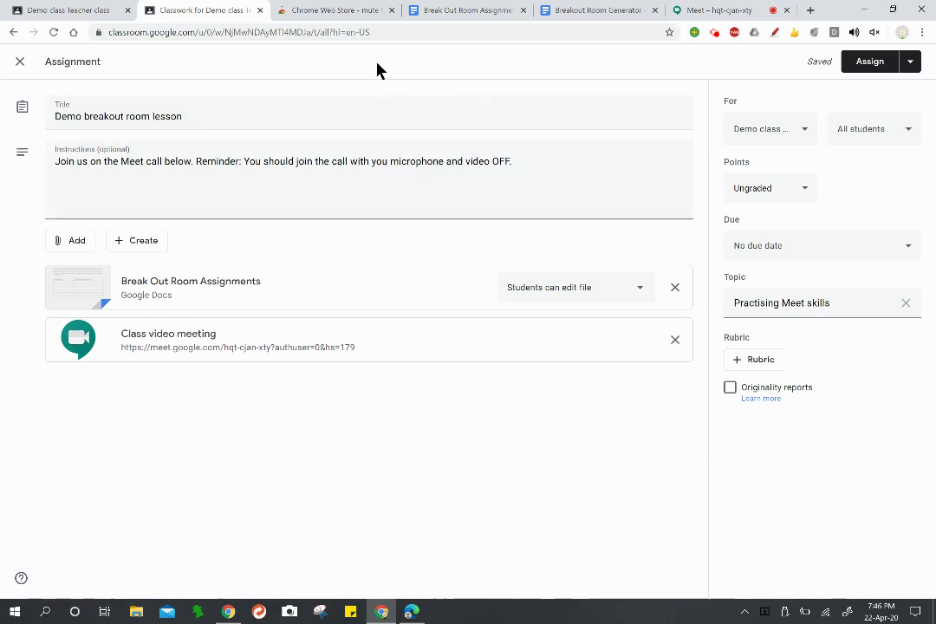
# Step: Go to the mute tab search results and mute the current tab with Mute Tab
pyautogui.click(353, 21)
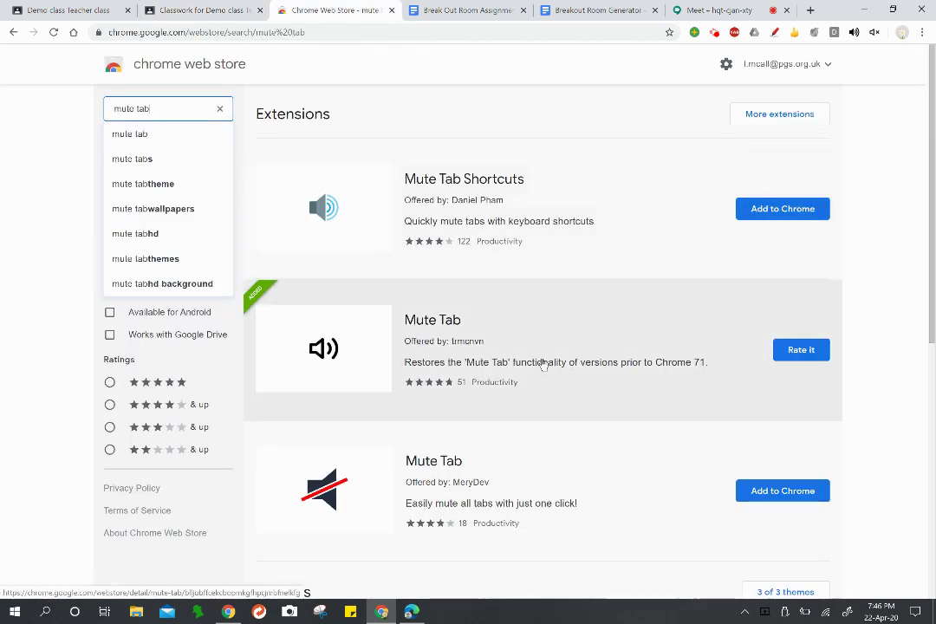
pyautogui.scroll(-1, 543, 365)
pyautogui.scroll(1, 543, 365)
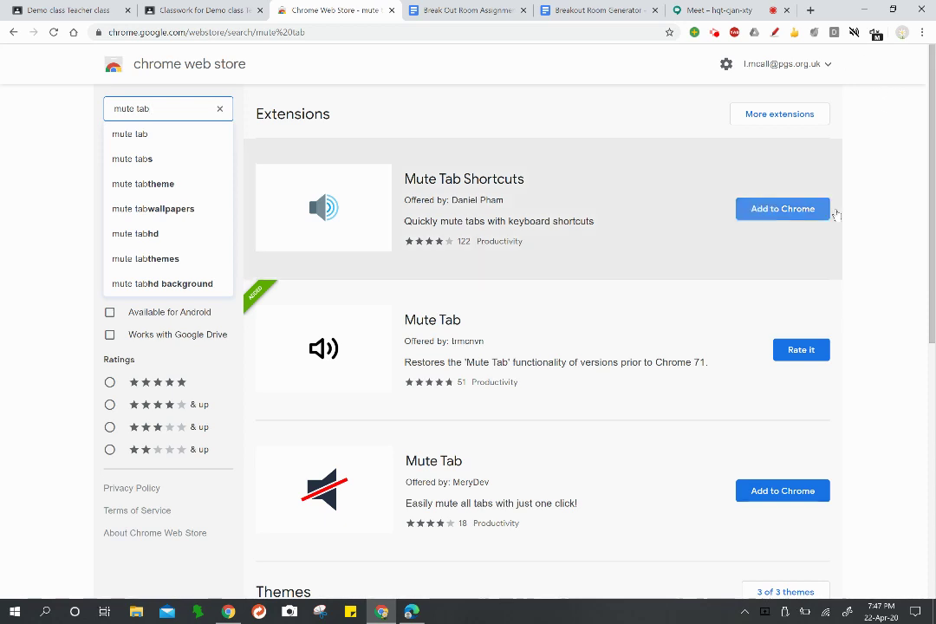
pyautogui.click(873, 38)
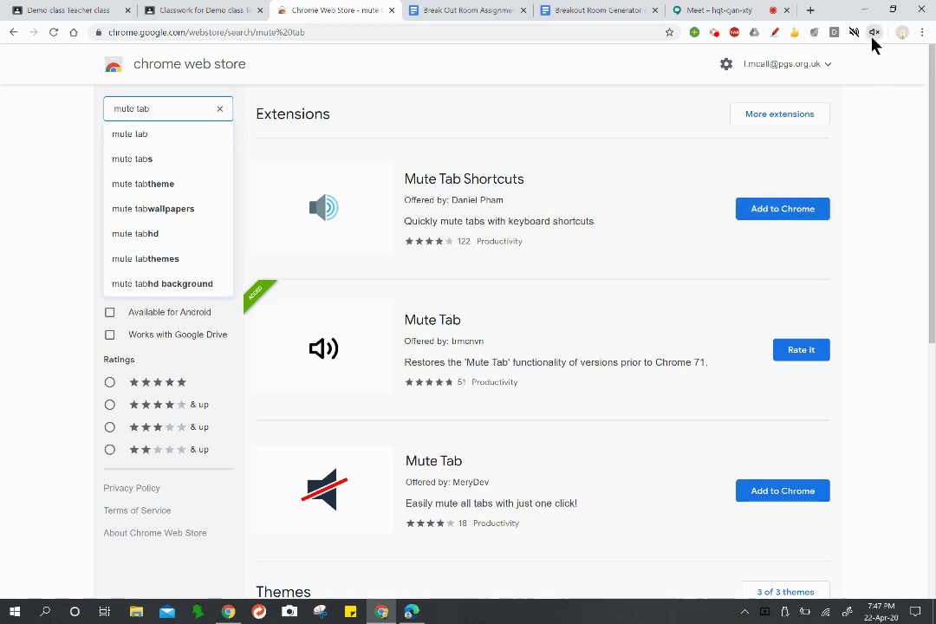
# Step: Check the class assignment page, then switch to the Break Out Room Assignments document
pyautogui.click(173, 13)
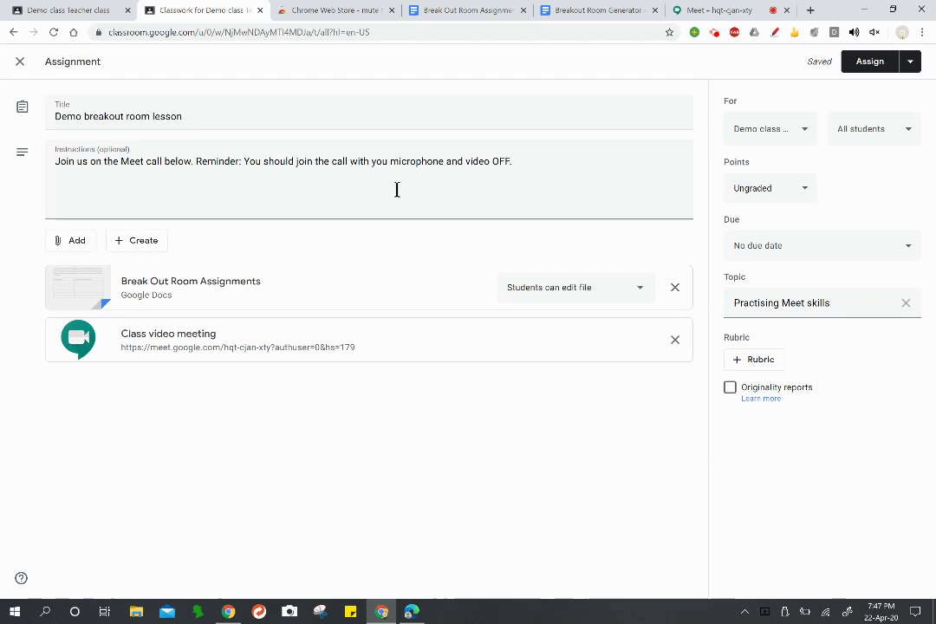
pyautogui.click(468, 12)
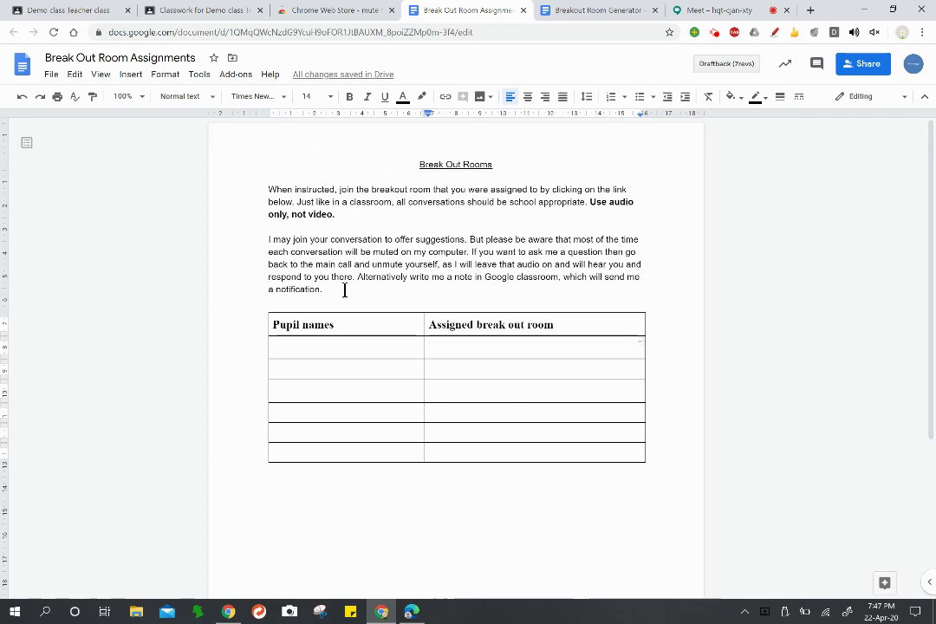
# Step: Try sample pupil names in the first Pupil names cell, then erase them
pyautogui.click(306, 349)
pyautogui.write('Jo')
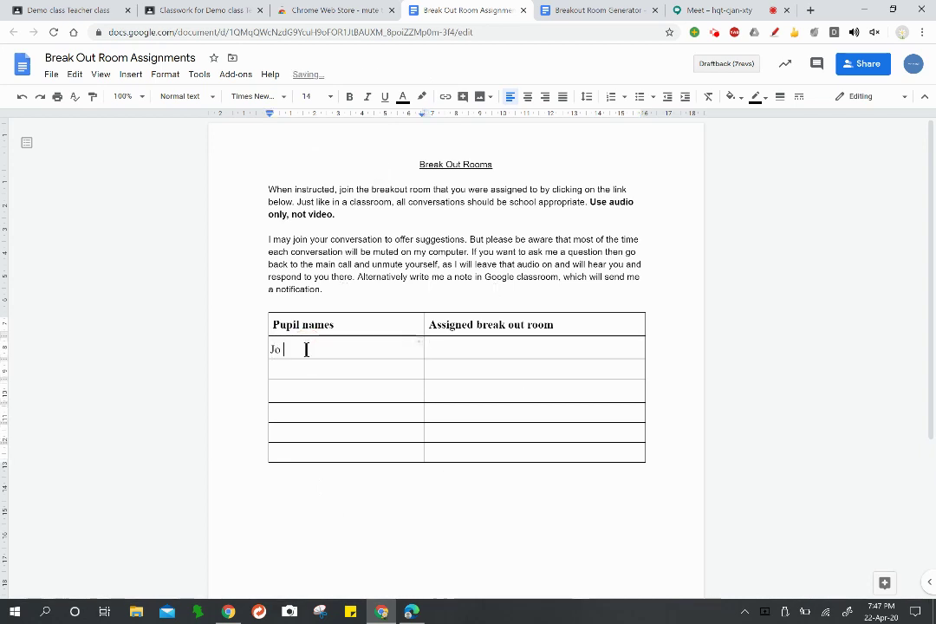
pyautogui.write('e and Anna')
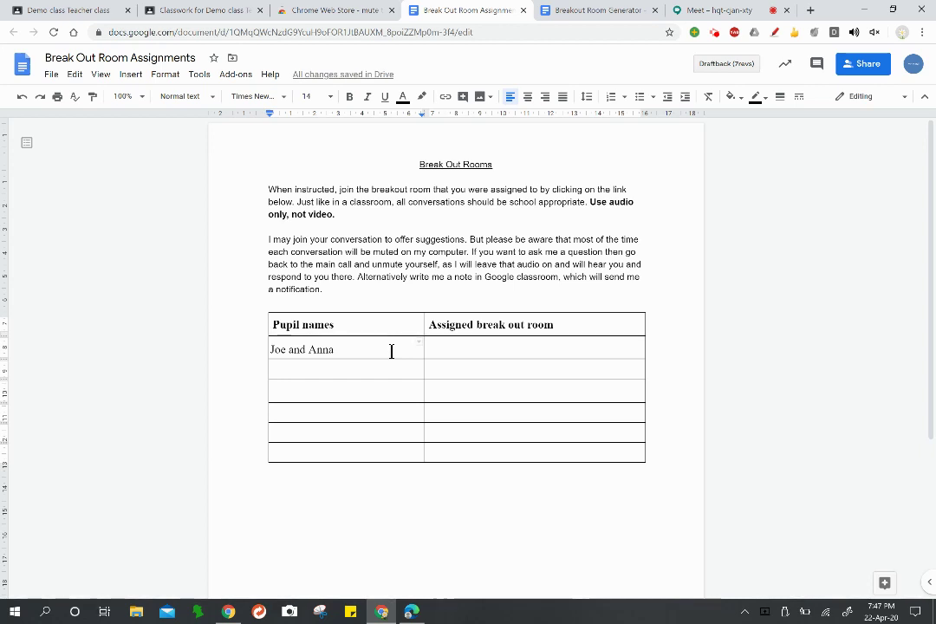
pyautogui.press('BackSpace')
pyautogui.press('BackSpace')
pyautogui.press('BackSpace')
pyautogui.press('BackSpace')
pyautogui.press('BackSpace')
pyautogui.press('BackSpace')
pyautogui.press('BackSpace')
pyautogui.press('BackSpace')
pyautogui.press('BackSpace')
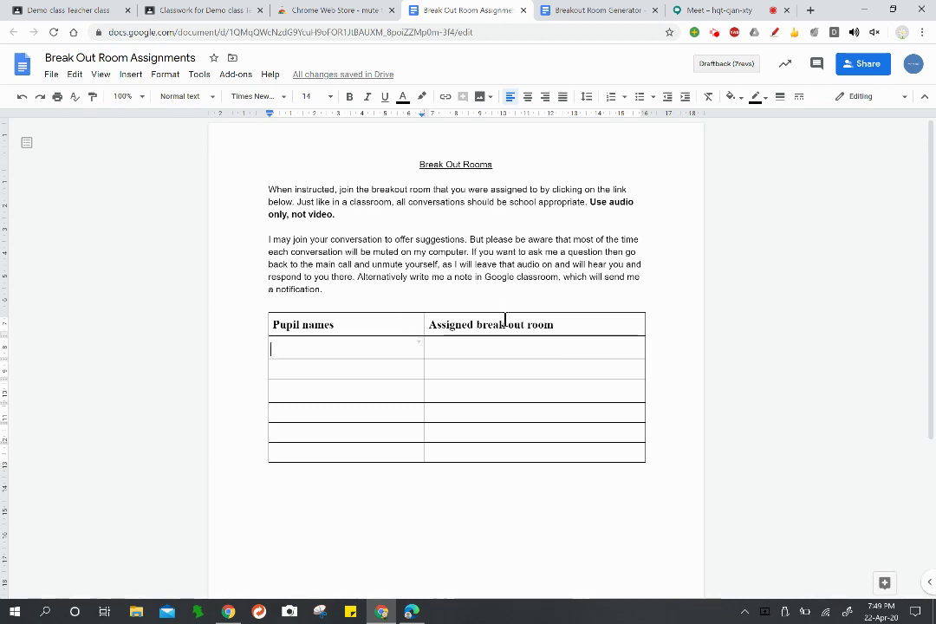
# Step: Append demobreakout room names to the second, third and fourth lookup URLs, then select the demobreakout1 link
pyautogui.click(574, 15)
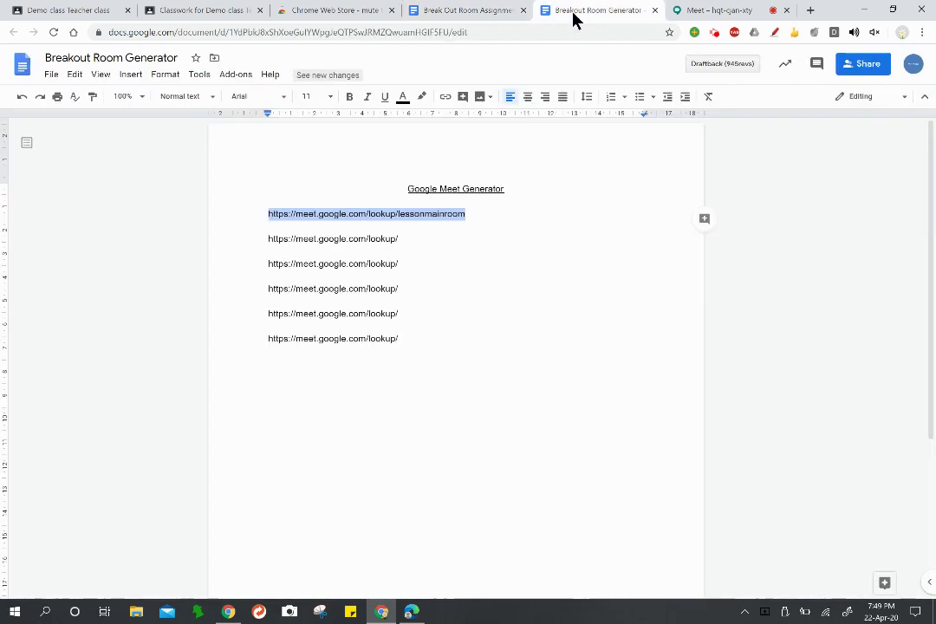
pyautogui.click(432, 240)
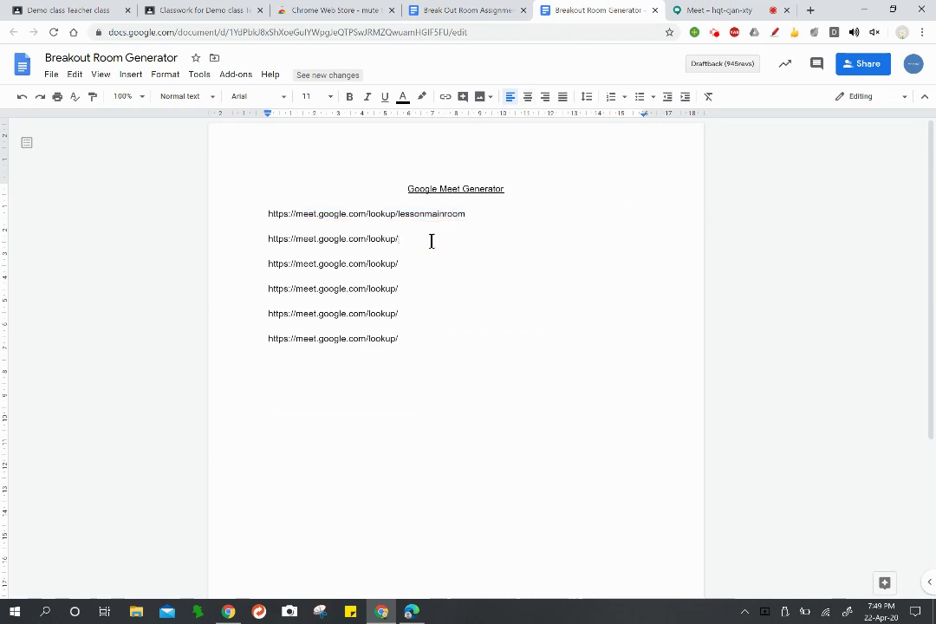
pyautogui.write('demo')
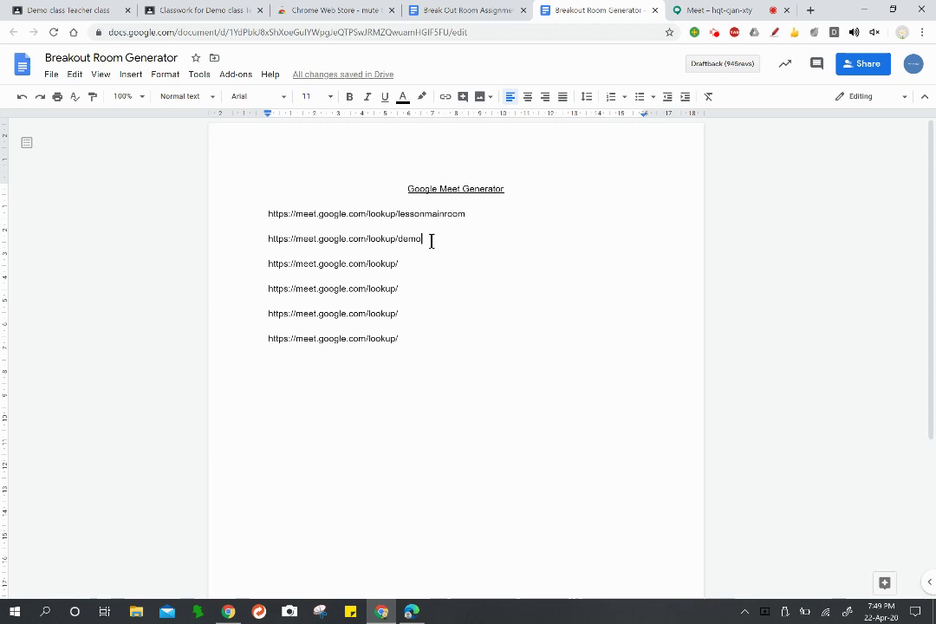
pyautogui.write('breakout1')
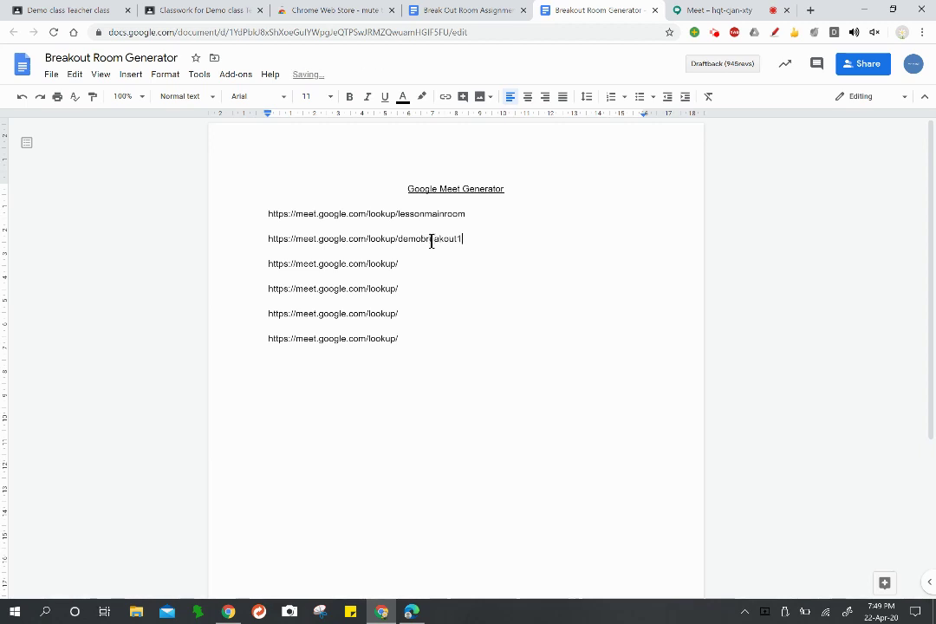
pyautogui.moveTo(478, 237); pyautogui.dragTo(404, 242)
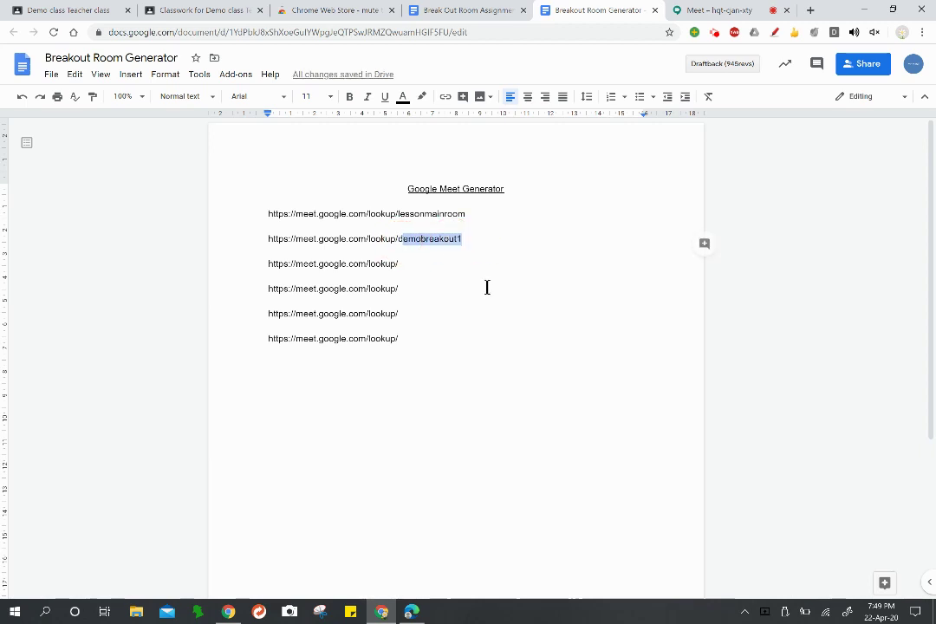
pyautogui.hotkey('ctrl', 'c')
pyautogui.click(431, 266)
pyautogui.hotkey('ctrl', 'v')
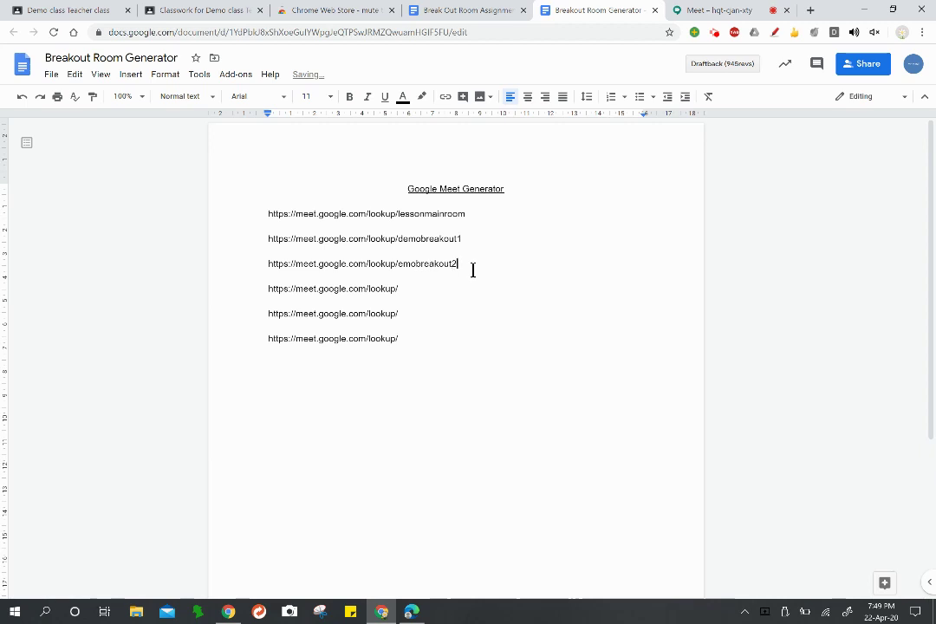
pyautogui.click(399, 266)
pyautogui.write('d')
pyautogui.click(432, 287)
pyautogui.write('demobreakout1')
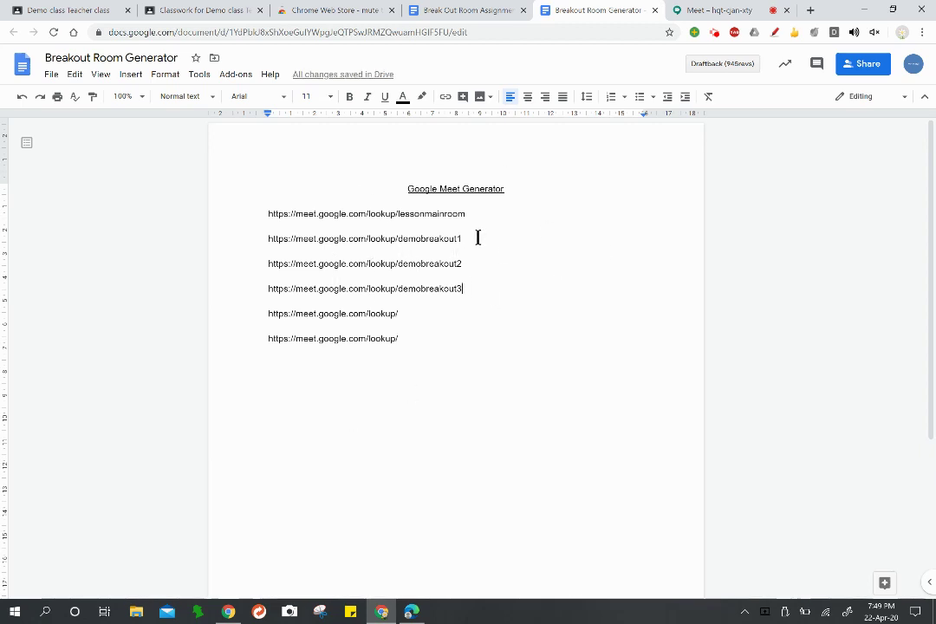
pyautogui.moveTo(476, 238); pyautogui.dragTo(255, 239)
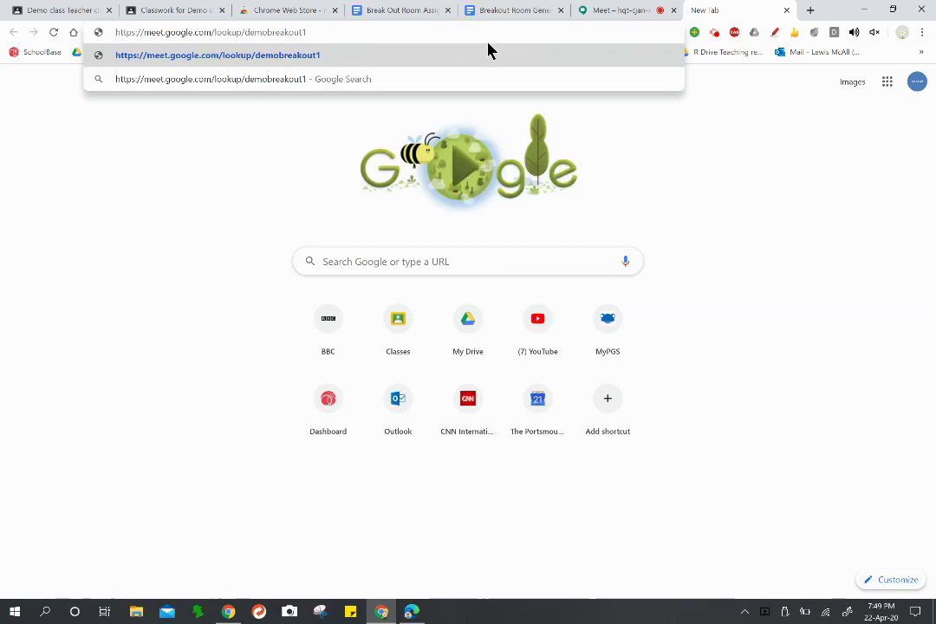
# Step: Open the demobreakout1 Meet link, mute the mic, turn off the camera, and copy its joining info
pyautogui.press('Return')
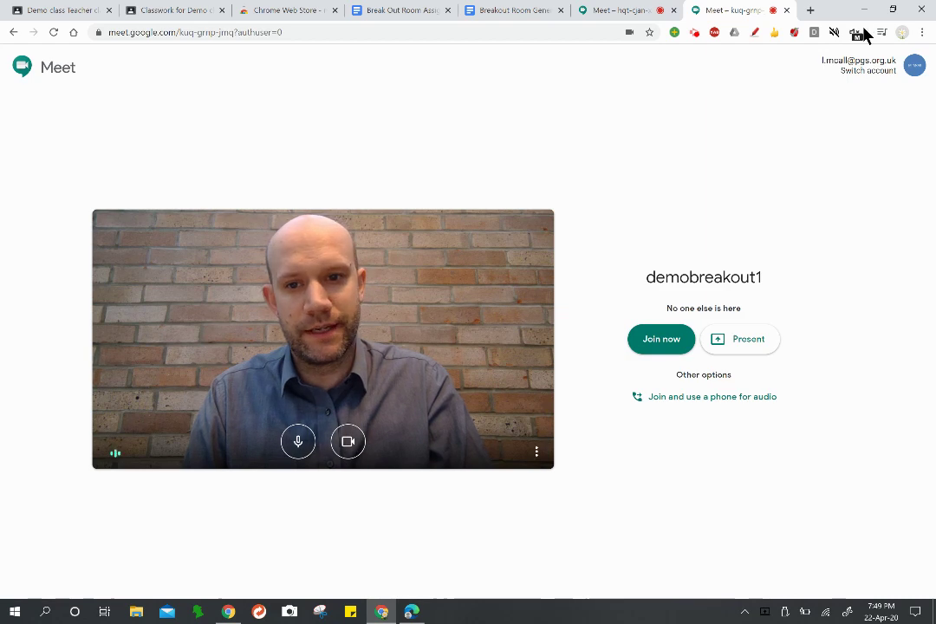
pyautogui.click(301, 454)
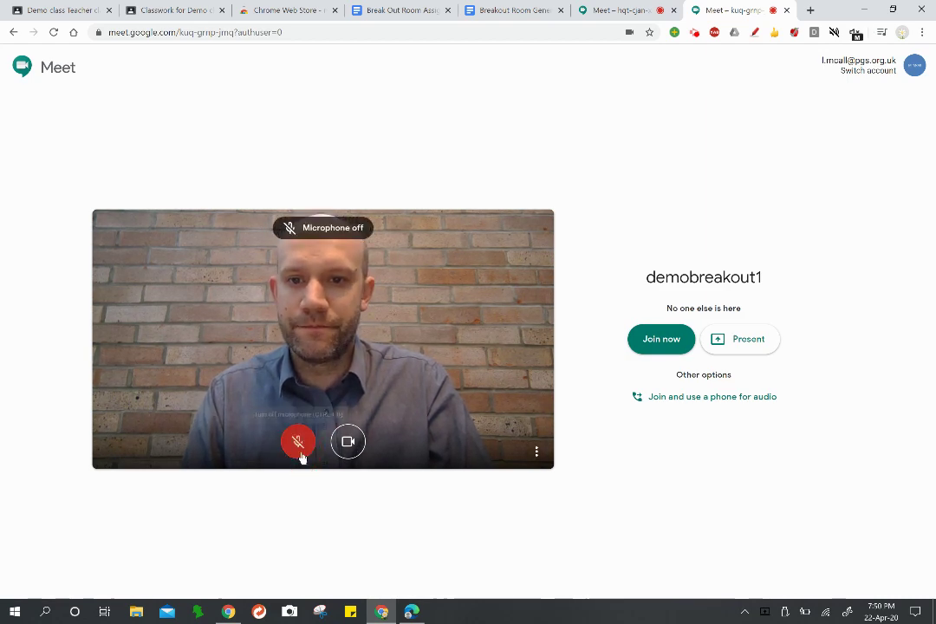
pyautogui.click(347, 444)
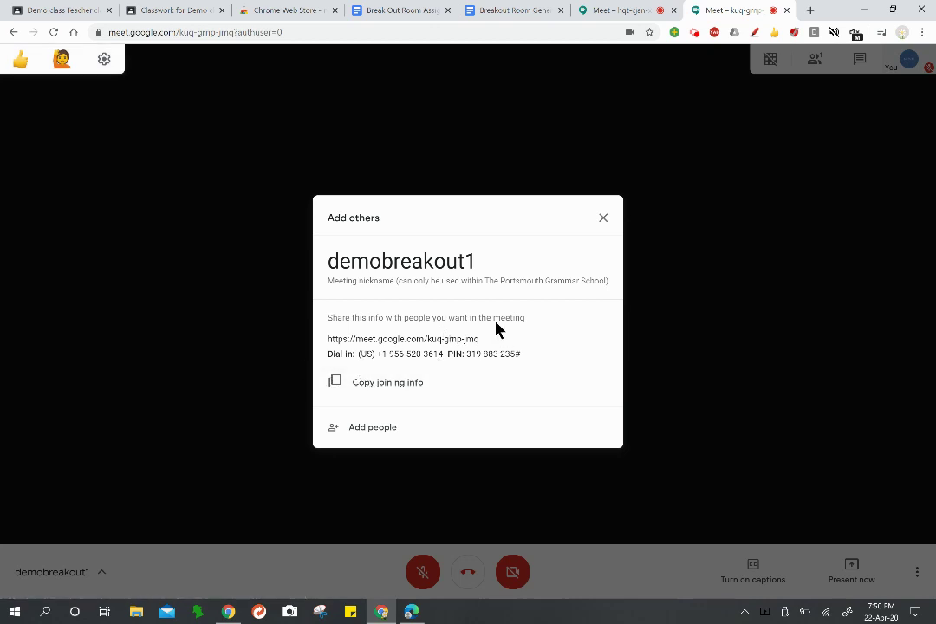
pyautogui.click(389, 391)
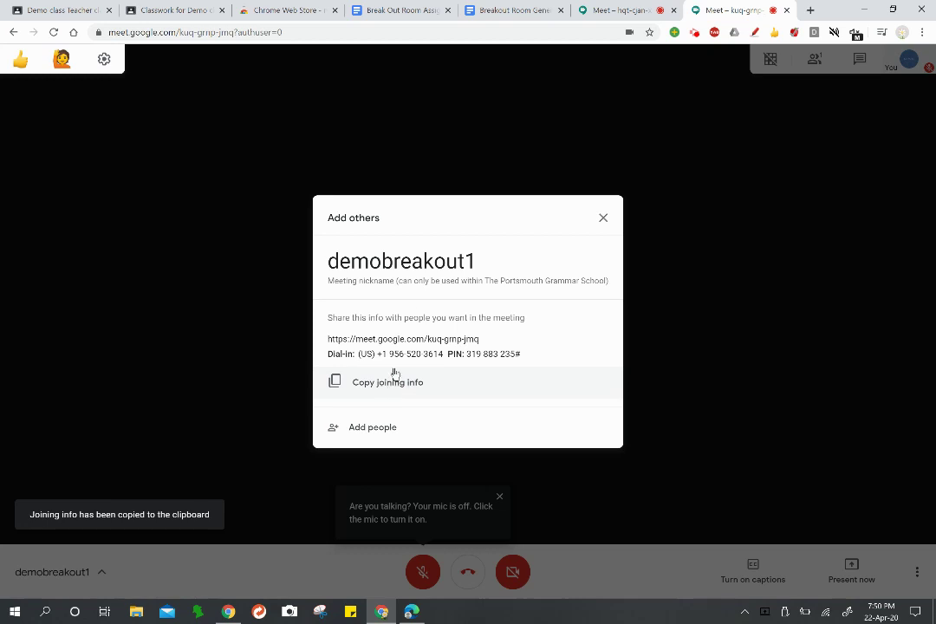
# Step: Paste demobreakout1's joining info into the first Assigned break out room cell as a clickable link
pyautogui.click(432, 11)
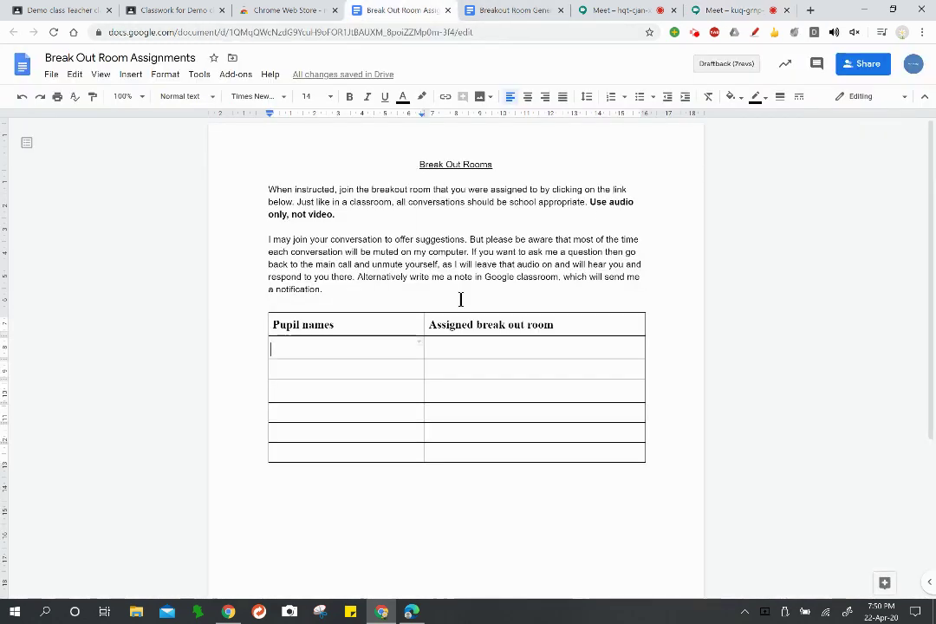
pyautogui.click(474, 351)
pyautogui.hotkey('ctrl', 'v')
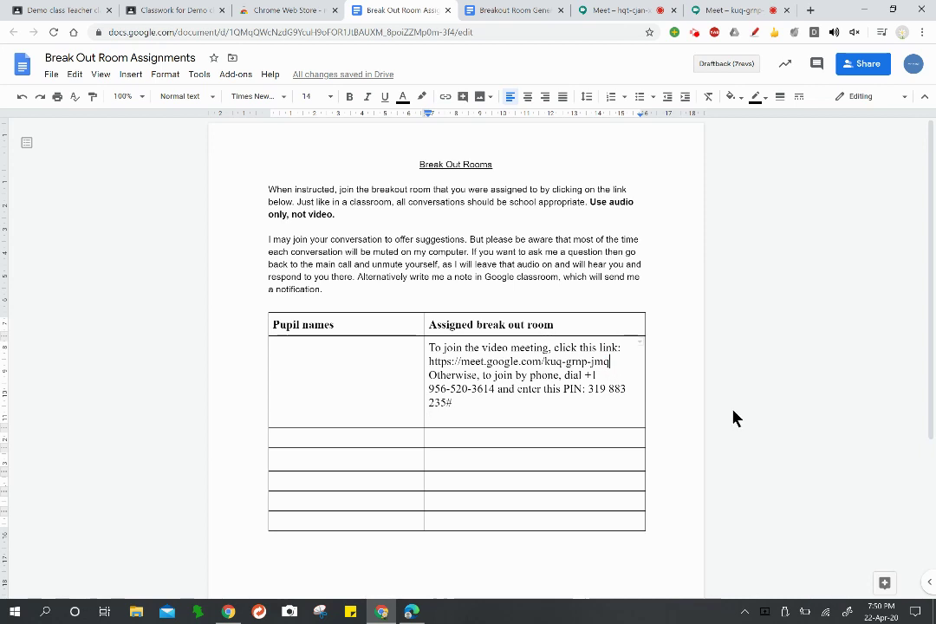
pyautogui.press('Return')
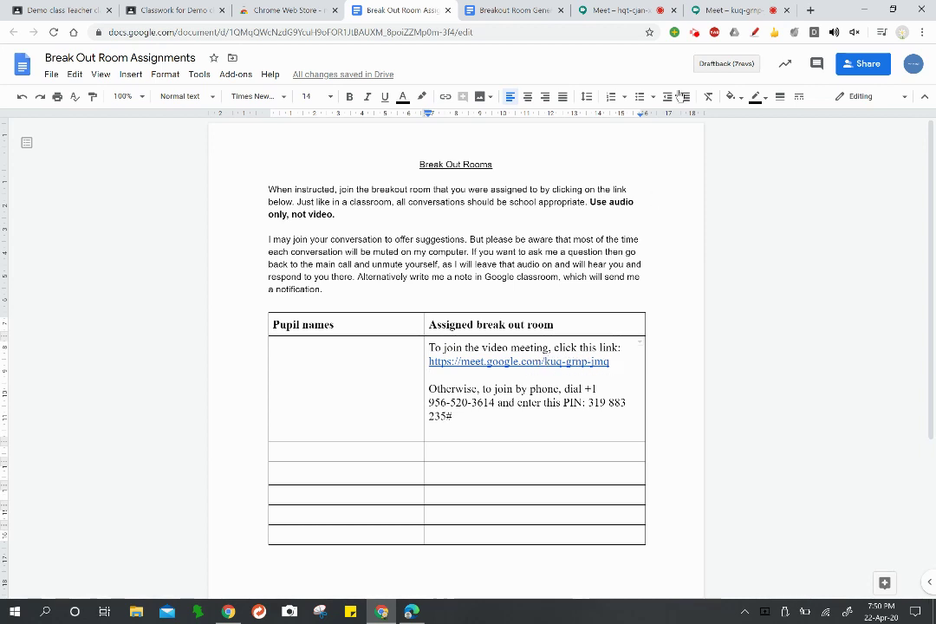
pyautogui.click(739, 10)
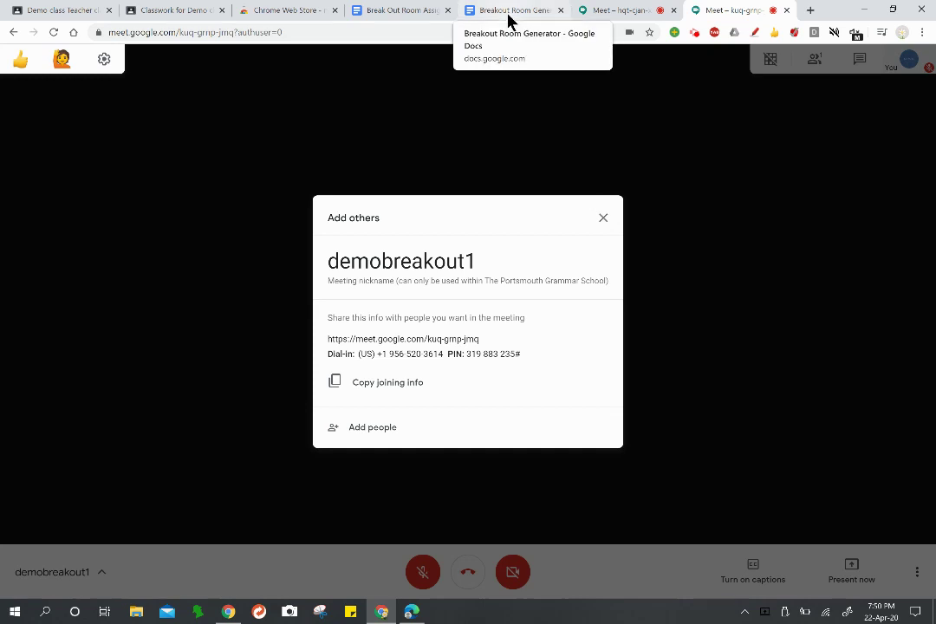
# Step: Test-open the doc's demobreakout1 link in the Meet lobby, then close that test tab
pyautogui.click(422, 19)
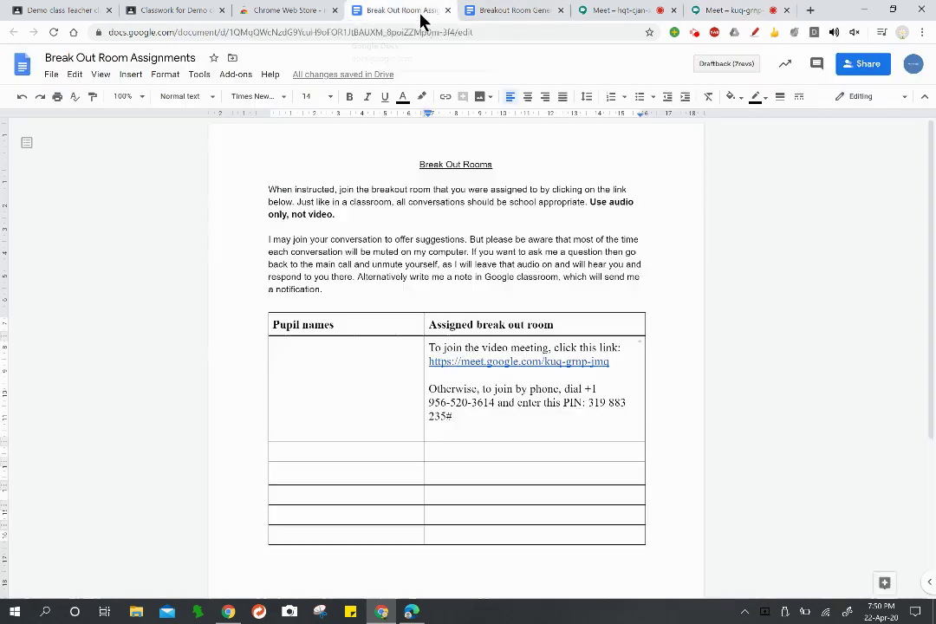
pyautogui.rightClick(501, 364)
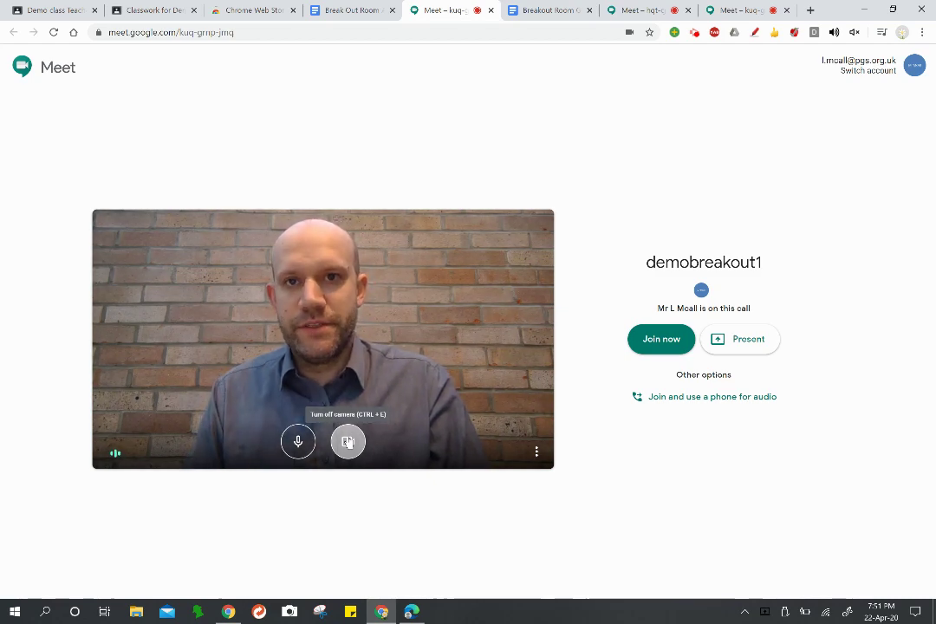
pyautogui.click(491, 12)
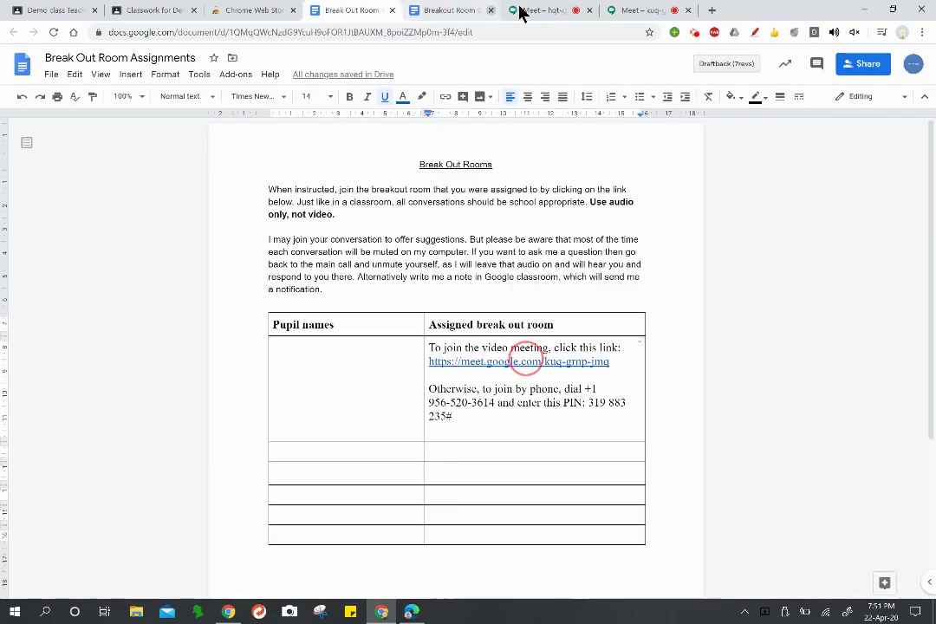
# Step: Select the full demobreakout2 lookup URL in the Breakout Room Generator doc
pyautogui.click(453, 17)
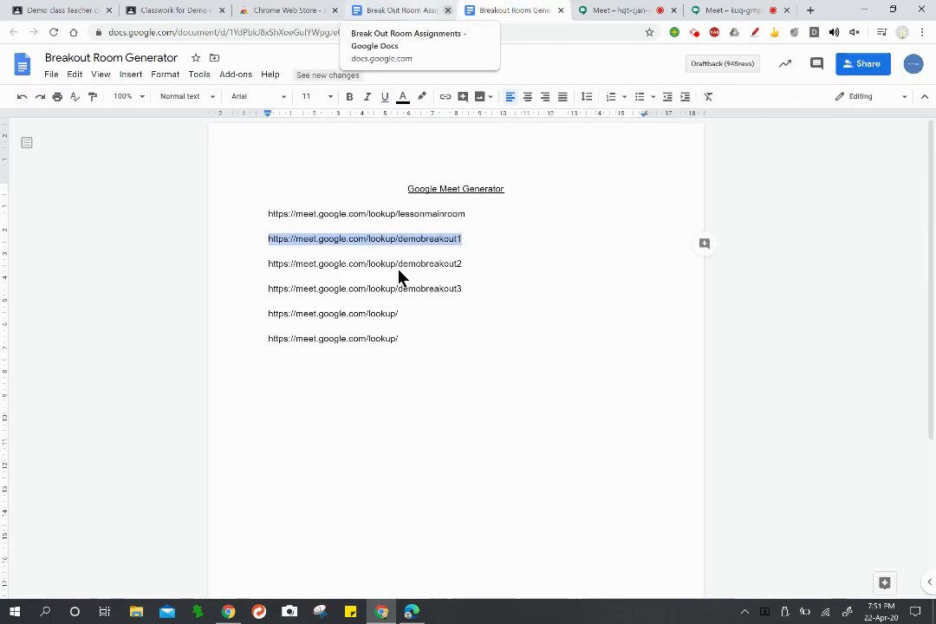
pyautogui.click(474, 264)
pyautogui.moveTo(474, 263); pyautogui.dragTo(253, 265)
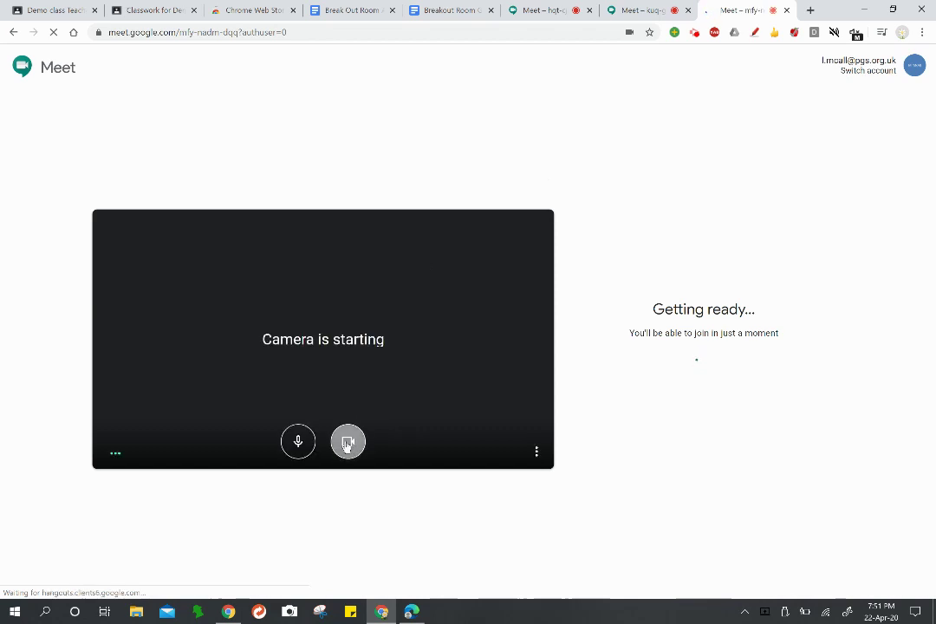
# Step: Join demobreakout2 with microphone and camera off, and copy its joining info
pyautogui.click(298, 444)
pyautogui.click(347, 443)
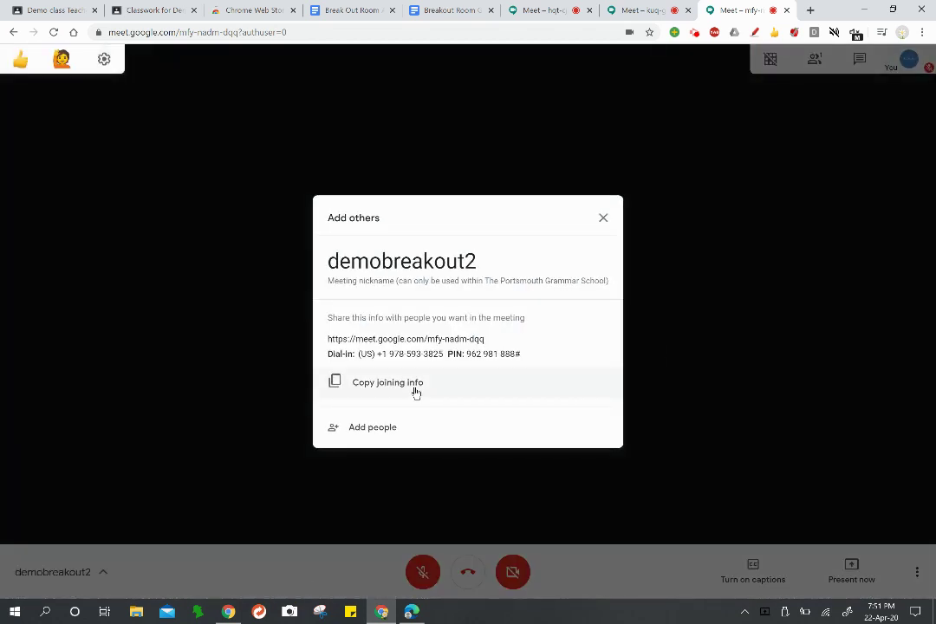
pyautogui.click(416, 394)
# Step: Paste demobreakout2's joining info into the second row's room cell as a clickable link
pyautogui.click(355, 10)
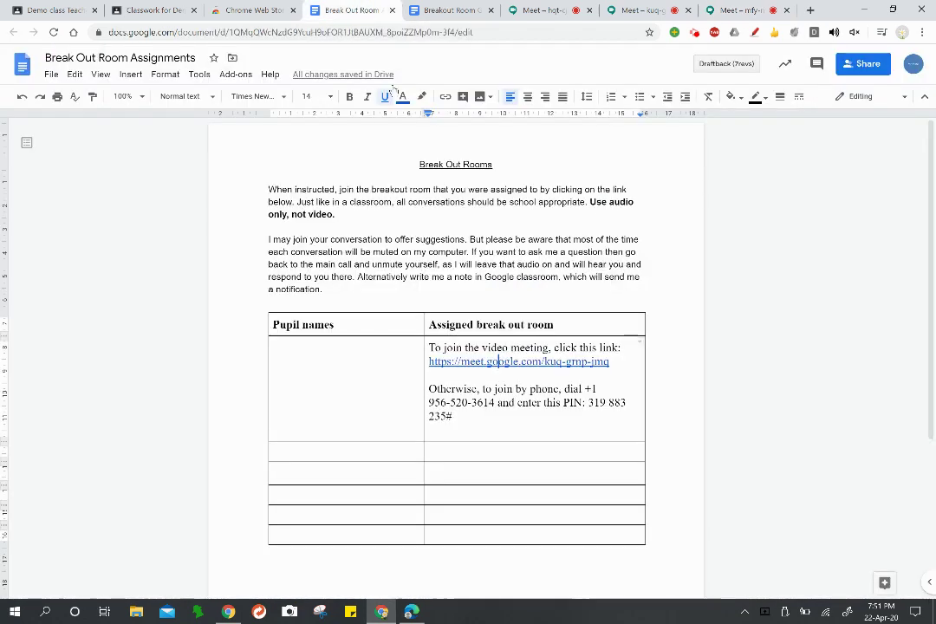
pyautogui.click(457, 454)
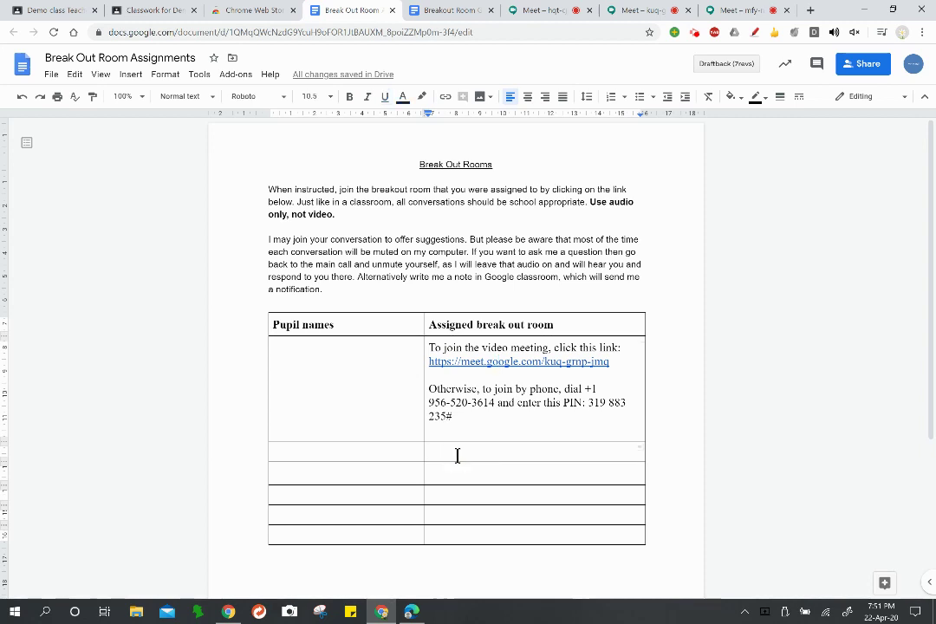
pyautogui.hotkey('ctrl', 'v')
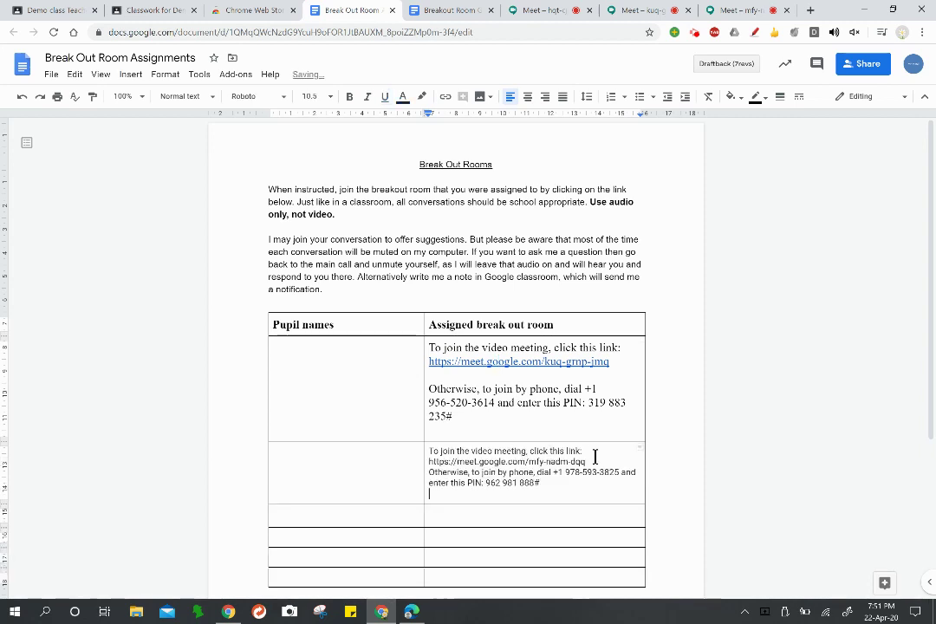
pyautogui.press('Return')
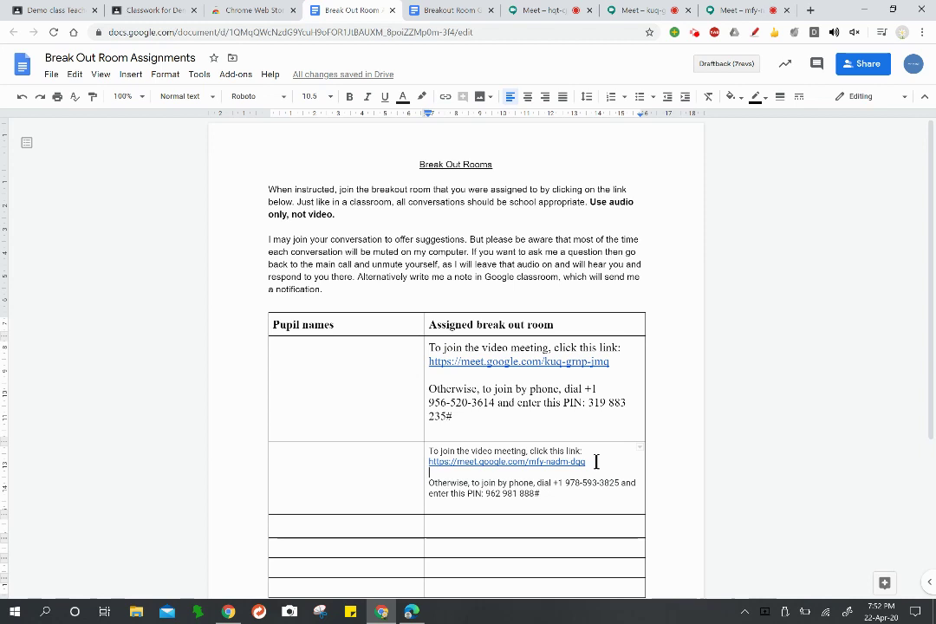
# Step: Glance at the Generator doc, scroll the Assignments doc, and return to the demobreakout1 call
pyautogui.click(464, 11)
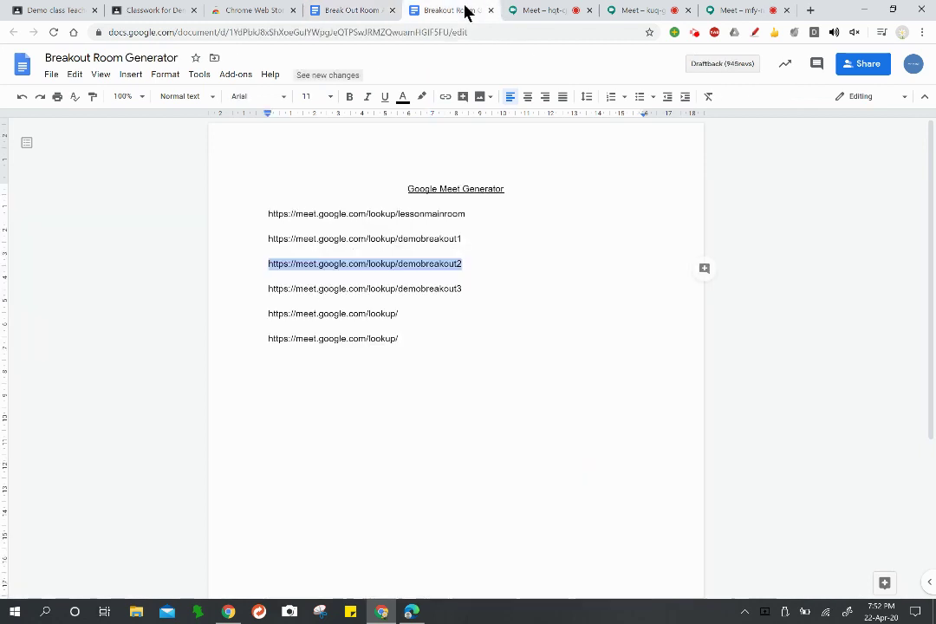
pyautogui.click(360, 14)
pyautogui.scroll(-2, 746, 332)
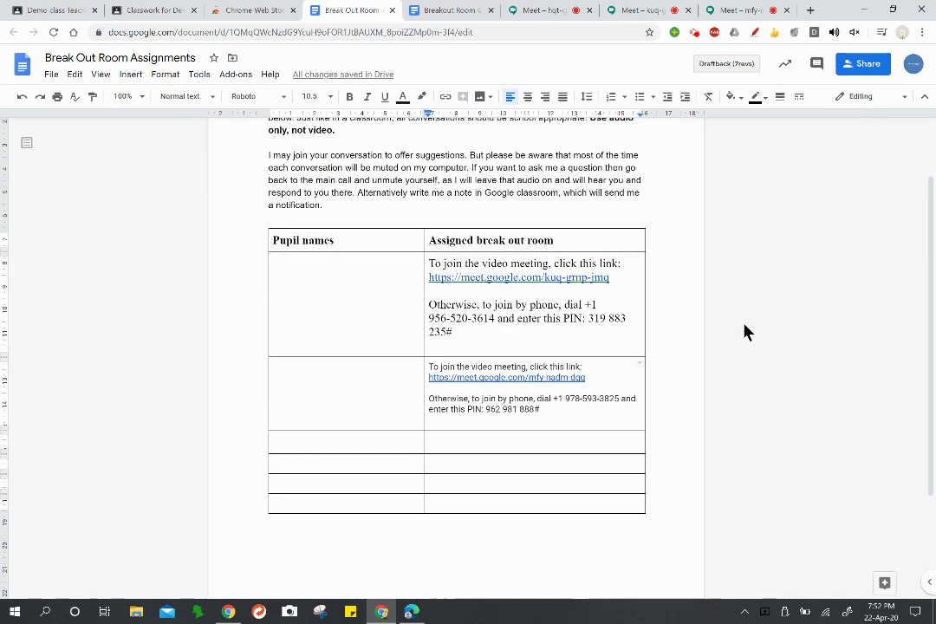
pyautogui.click(643, 12)
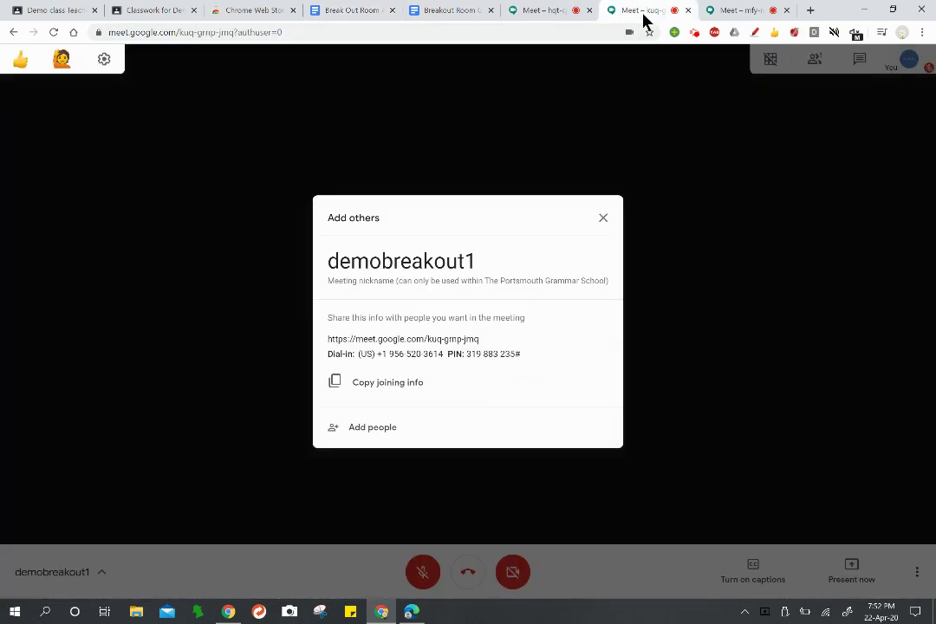
# Step: Close demobreakout1's joining-info window, then turn its microphone on and back off
pyautogui.click(751, 12)
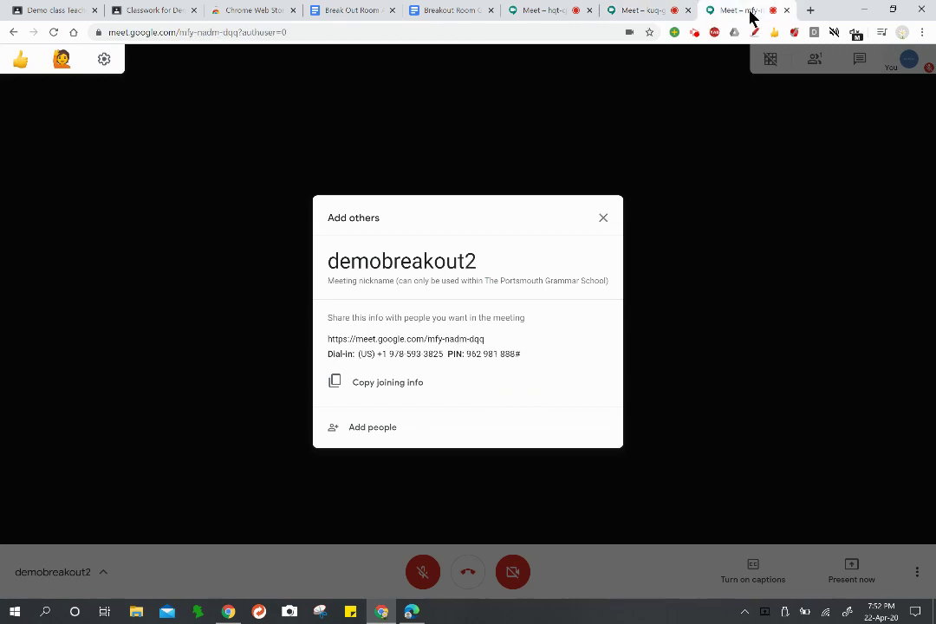
pyautogui.click(649, 12)
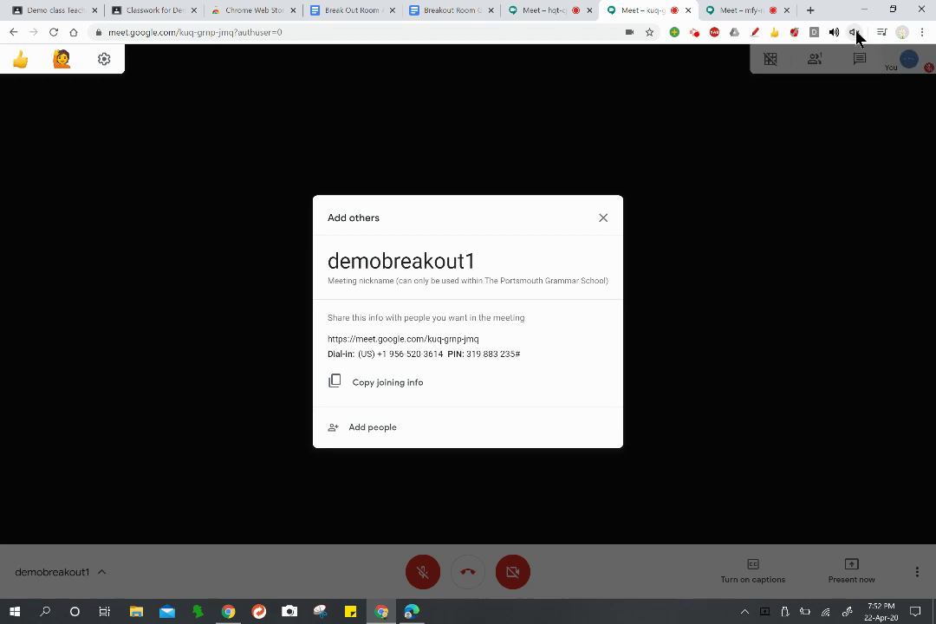
pyautogui.click(423, 570)
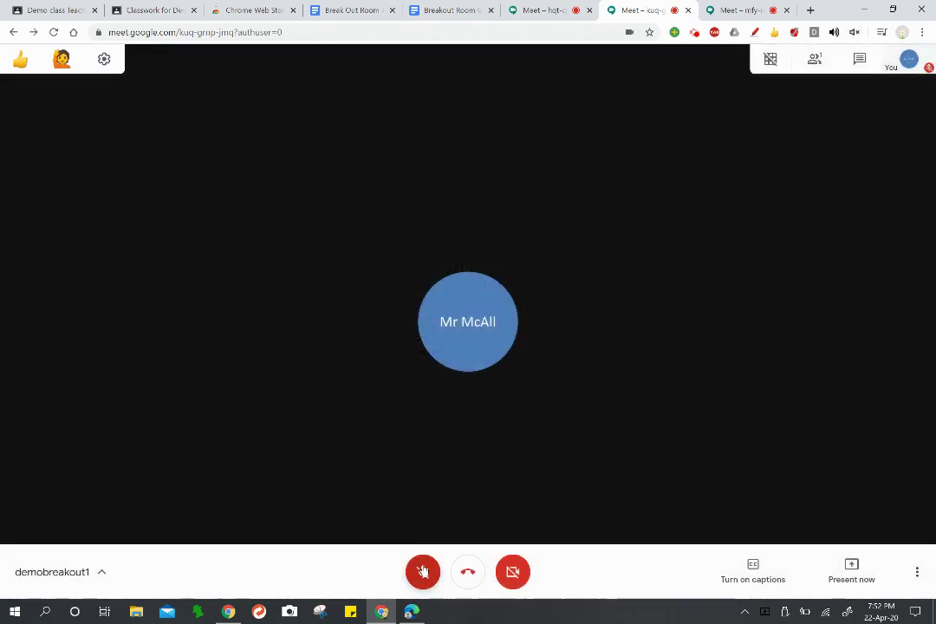
pyautogui.click(423, 571)
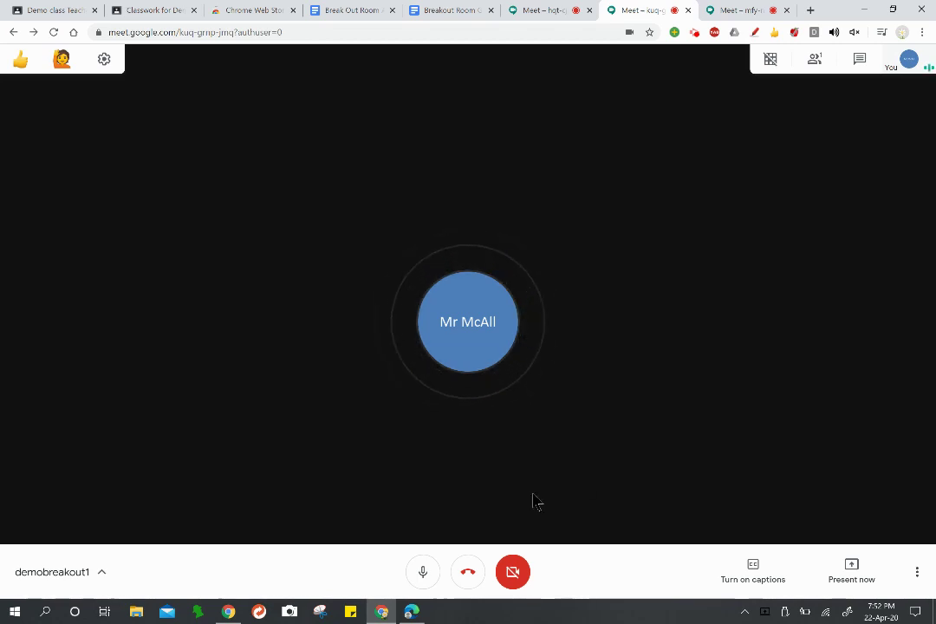
pyautogui.click(427, 574)
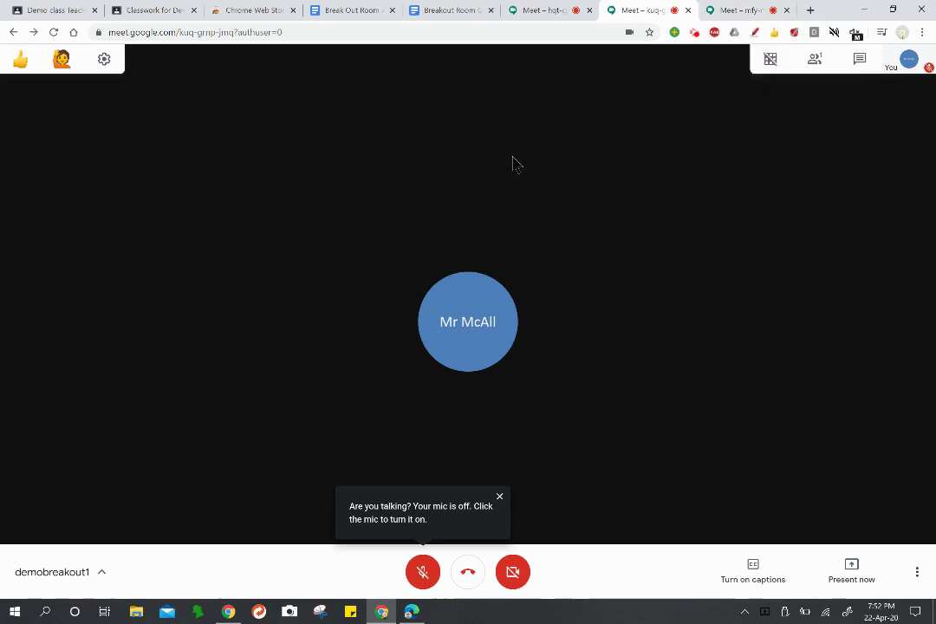
# Step: Close lessonmainroom's joining-info window, then open demobreakout1's chat and focus its message field
pyautogui.click(543, 10)
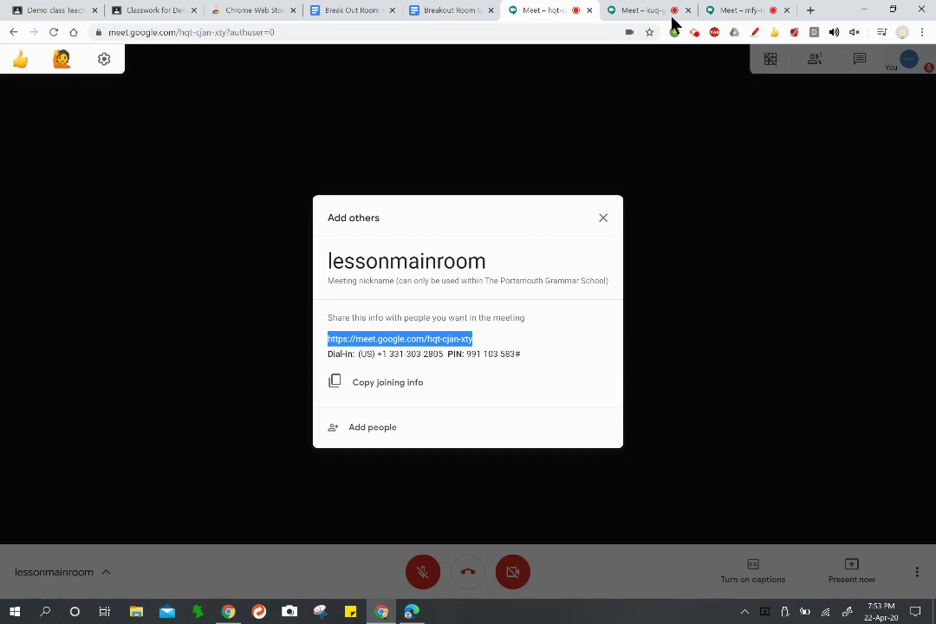
pyautogui.click(603, 218)
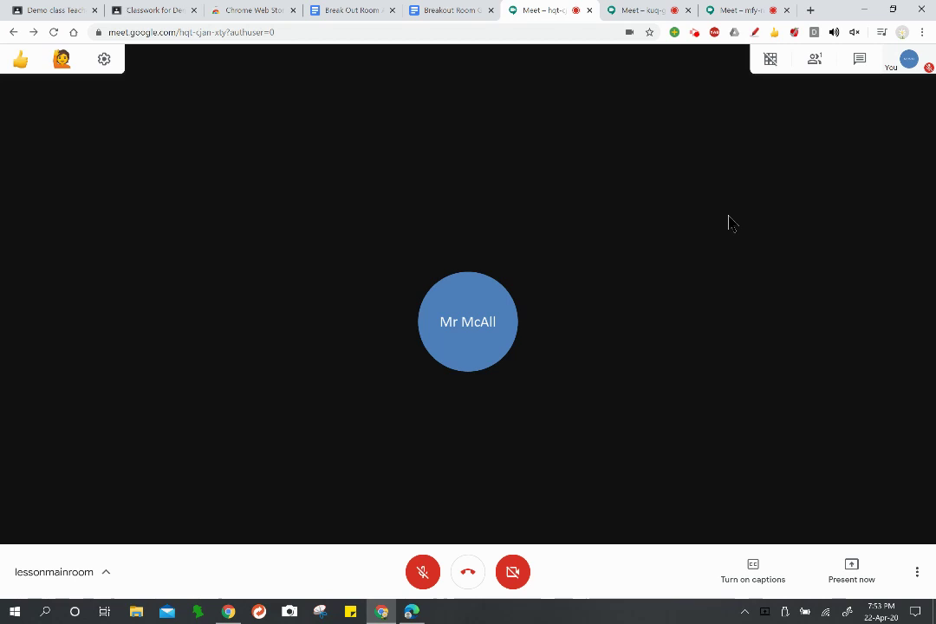
pyautogui.click(646, 15)
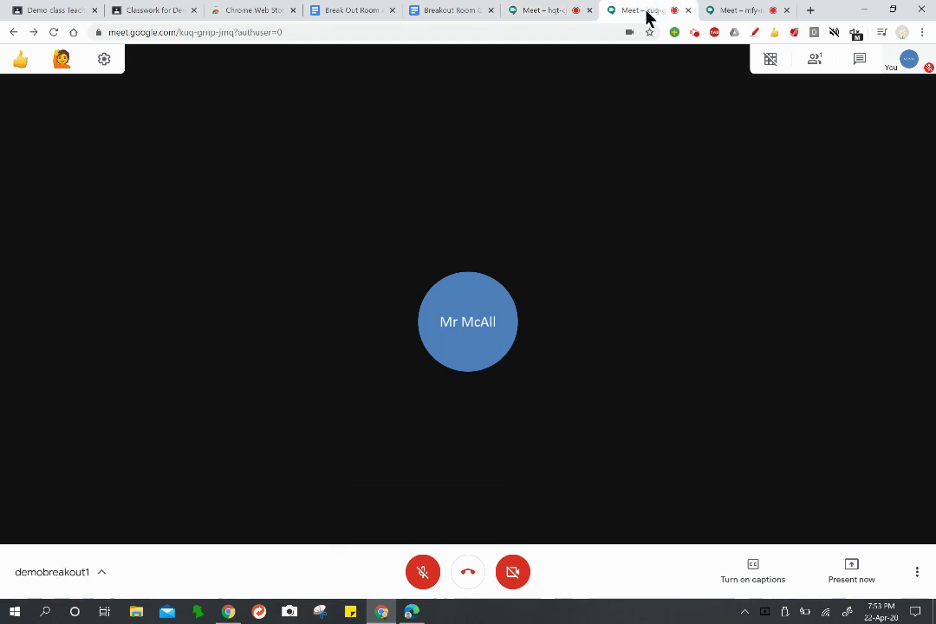
pyautogui.click(859, 61)
pyautogui.click(784, 579)
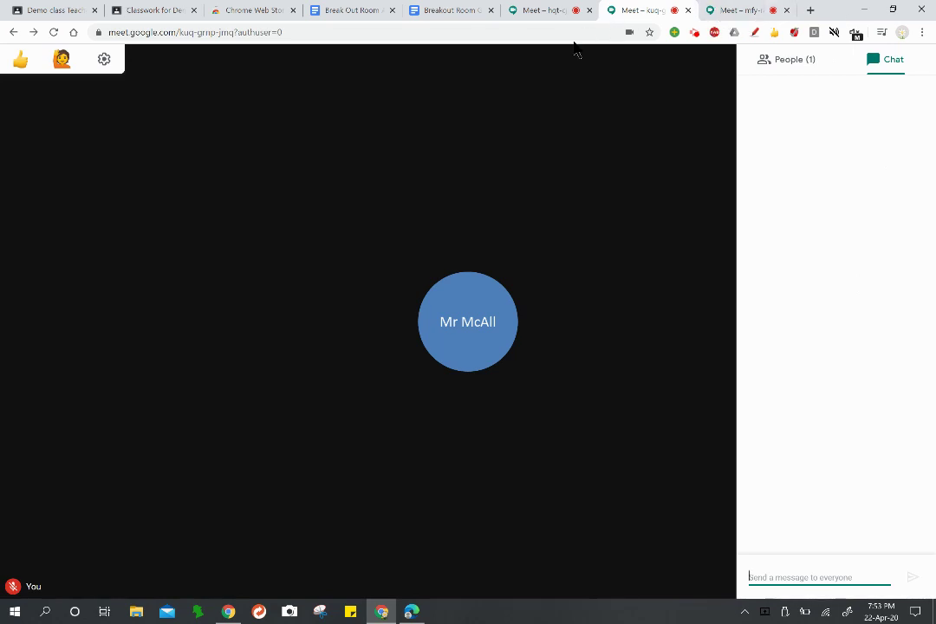
# Step: Close demobreakout2's joining-info window and open its chat panel
pyautogui.click(743, 8)
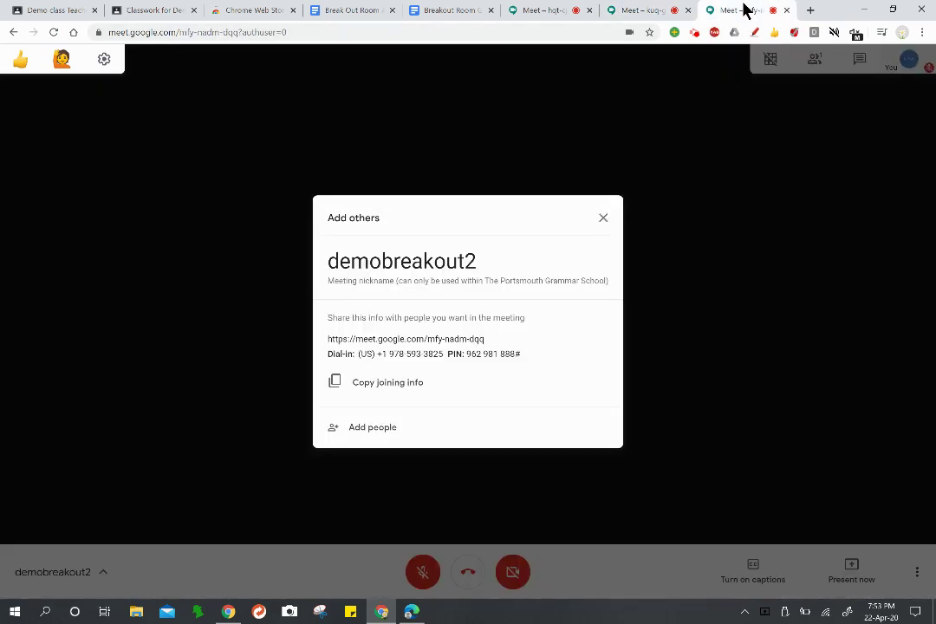
pyautogui.click(858, 61)
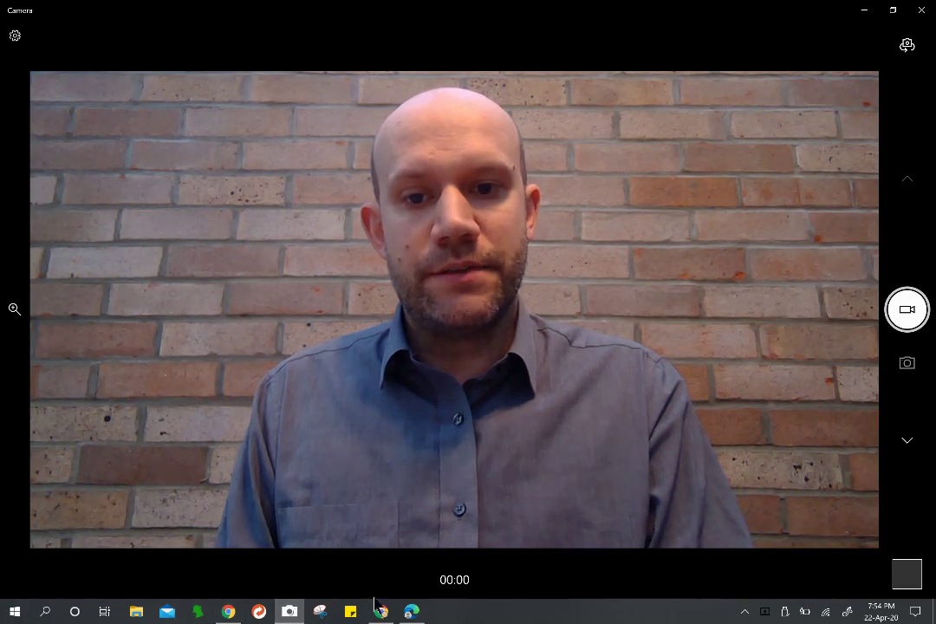
# Step: Bring the Microsoft Edge new-tab window to the front from the taskbar
pyautogui.moveTo(417, 614)
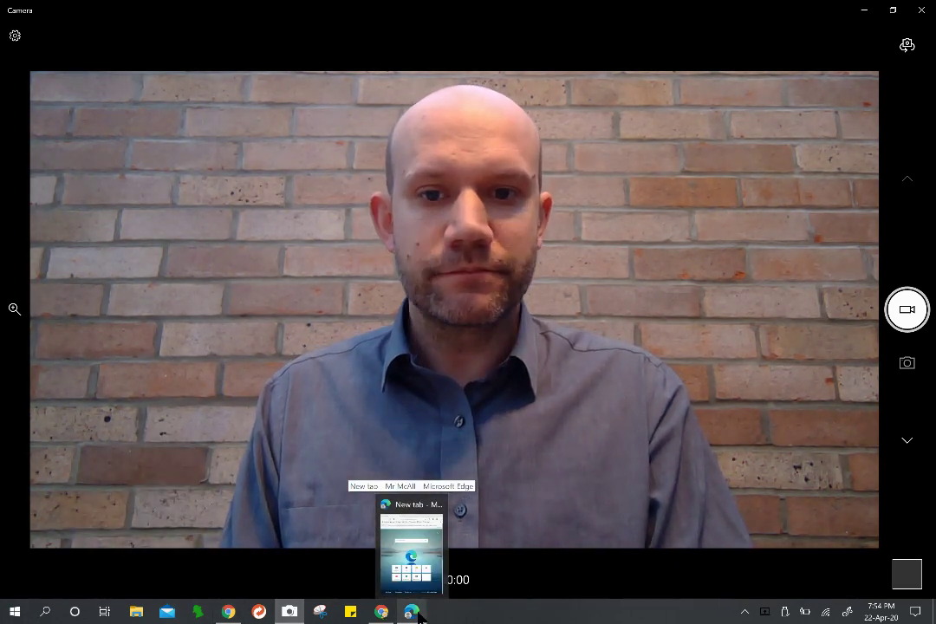
pyautogui.click(413, 612)
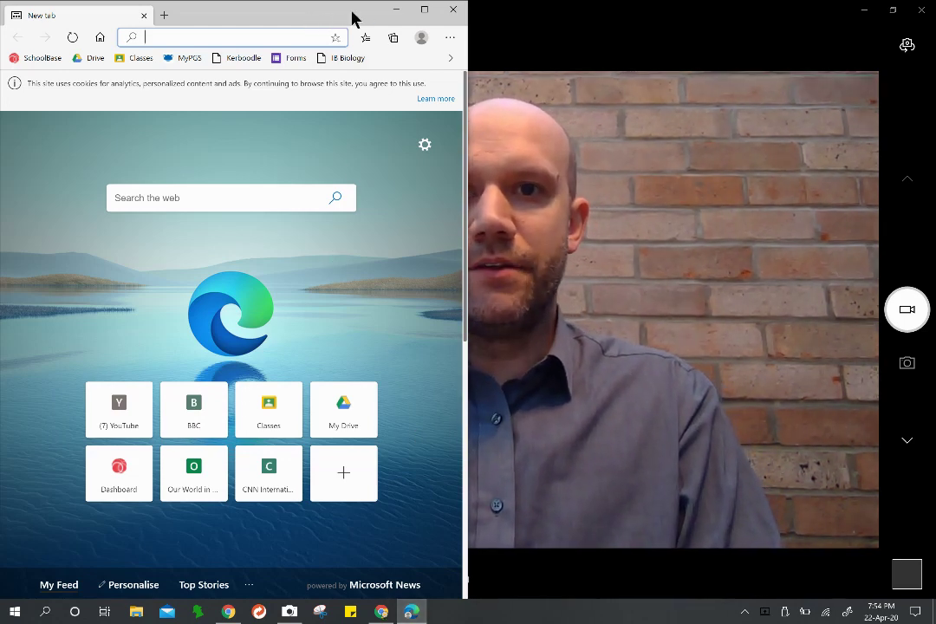
pyautogui.click(423, 9)
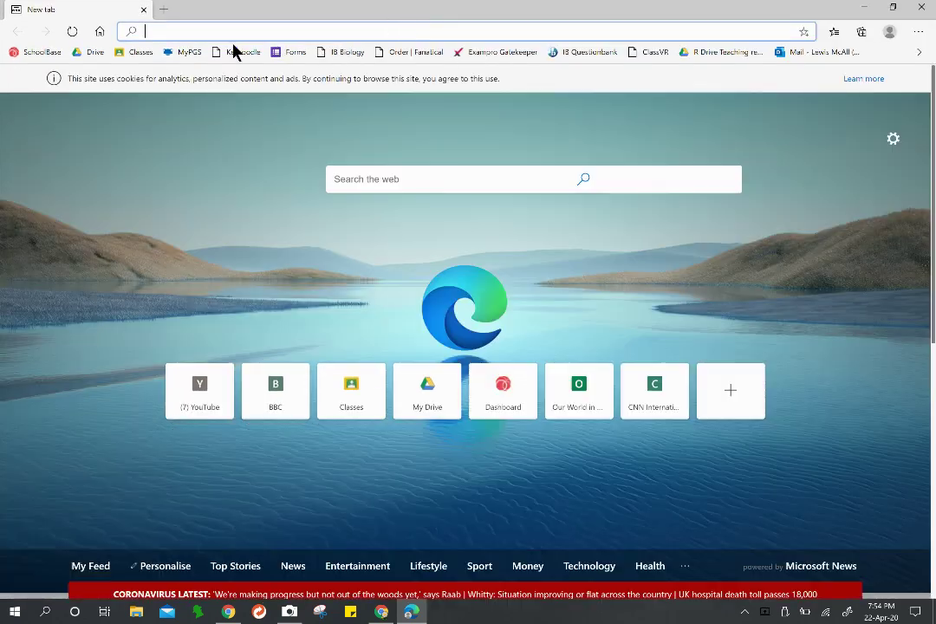
pyautogui.rightClick(80, 15)
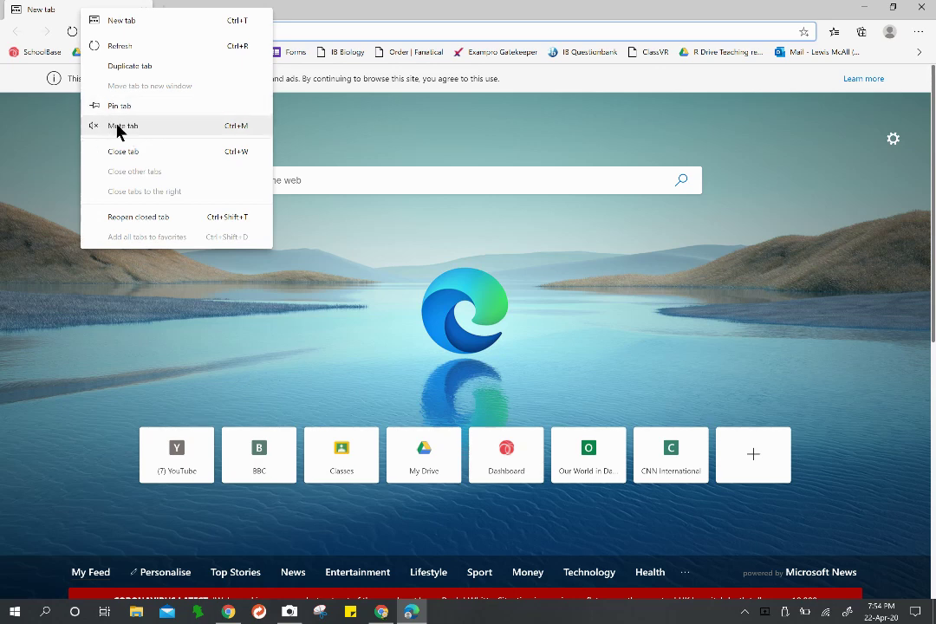
pyautogui.click(351, 33)
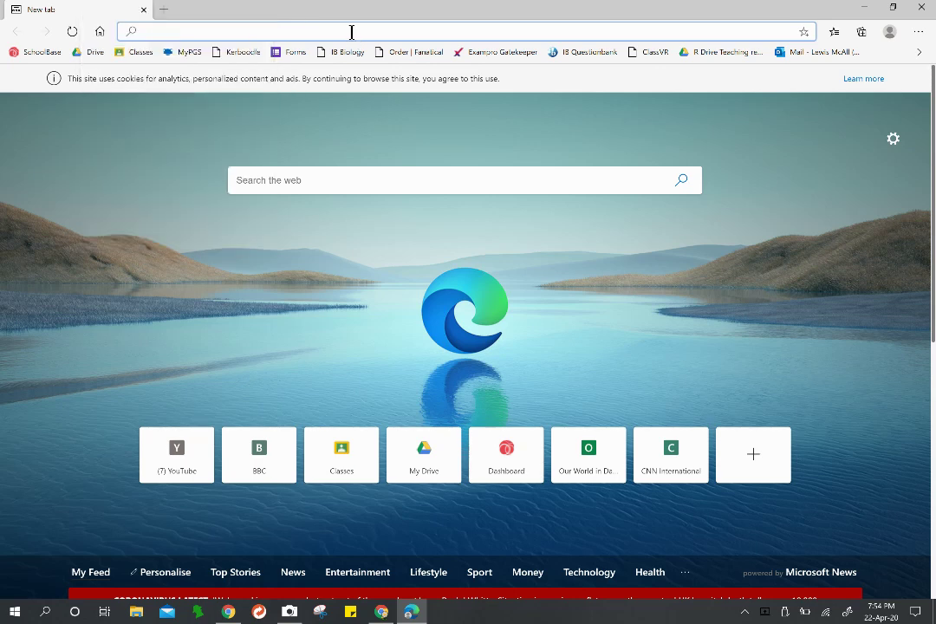
pyautogui.hotkey('ctrl', 'v')
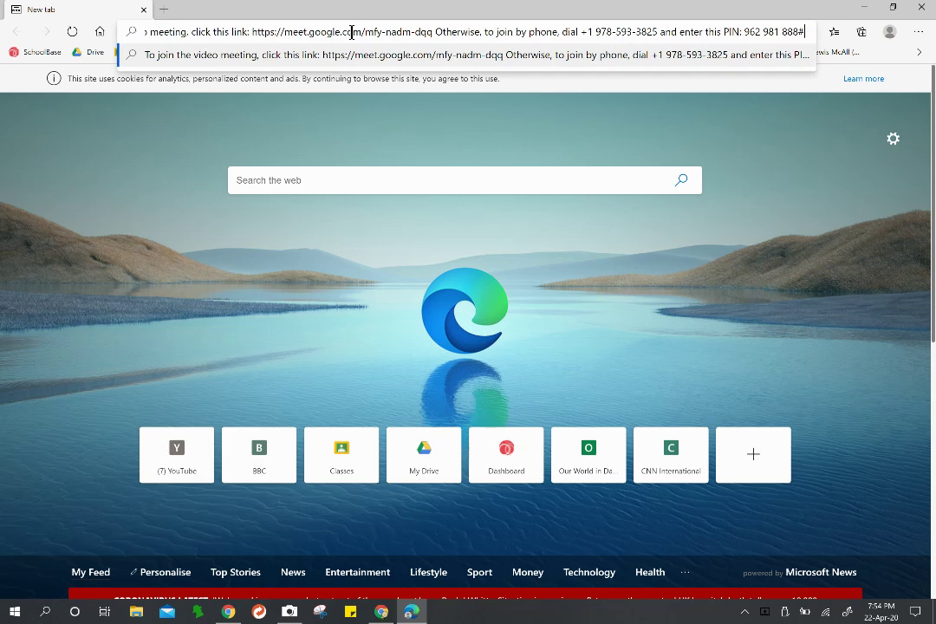
pyautogui.press('BackSpace')
pyautogui.press('BackSpace')
pyautogui.press('BackSpace')
pyautogui.press('BackSpace')
pyautogui.press('BackSpace')
pyautogui.press('BackSpace')
pyautogui.press('BackSpace')
pyautogui.press('BackSpace')
pyautogui.press('BackSpace')
pyautogui.press('BackSpace')
pyautogui.press('BackSpace')
pyautogui.press('BackSpace')
pyautogui.press('BackSpace')
pyautogui.press('BackSpace')
pyautogui.press('BackSpace')
pyautogui.press('BackSpace')
pyautogui.press('BackSpace')
pyautogui.press('BackSpace')
pyautogui.press('BackSpace')
pyautogui.press('BackSpace')
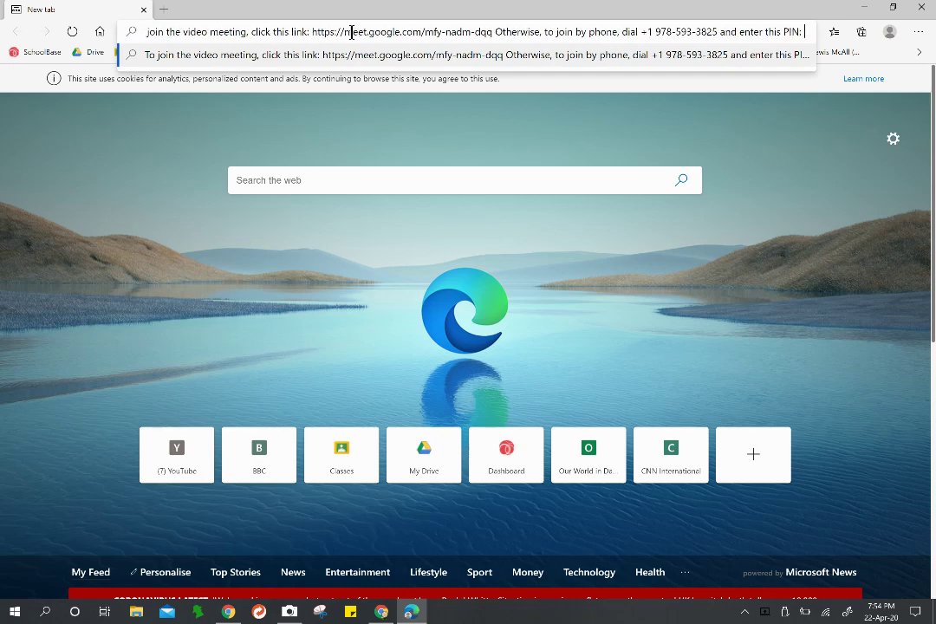
pyautogui.press('BackSpace')
pyautogui.press('BackSpace')
pyautogui.press('BackSpace')
pyautogui.press('BackSpace')
pyautogui.press('BackSpace')
pyautogui.press('BackSpace')
pyautogui.press('BackSpace')
pyautogui.press('BackSpace')
pyautogui.press('BackSpace')
pyautogui.press('BackSpace')
pyautogui.press('BackSpace')
pyautogui.press('BackSpace')
pyautogui.press('BackSpace')
pyautogui.press('BackSpace')
pyautogui.press('BackSpace')
pyautogui.press('BackSpace')
pyautogui.press('BackSpace')
pyautogui.press('BackSpace')
pyautogui.press('BackSpace')
pyautogui.press('BackSpace')
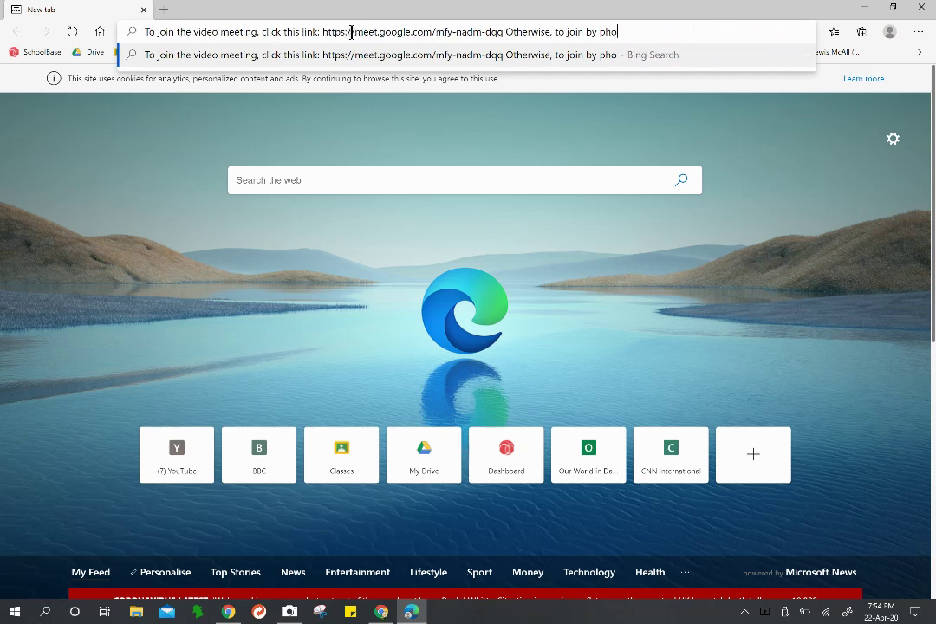
pyautogui.press('BackSpace')
pyautogui.press('BackSpace')
pyautogui.press('BackSpace')
pyautogui.press('BackSpace')
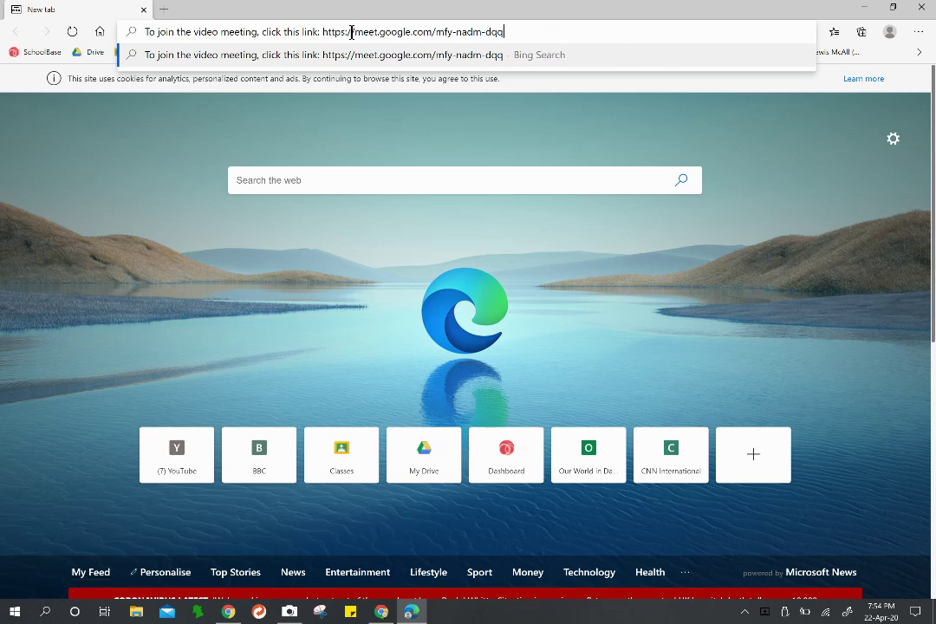
pyautogui.moveTo(325, 32); pyautogui.dragTo(119, 46)
pyautogui.press('BackSpace')
pyautogui.press('Return')
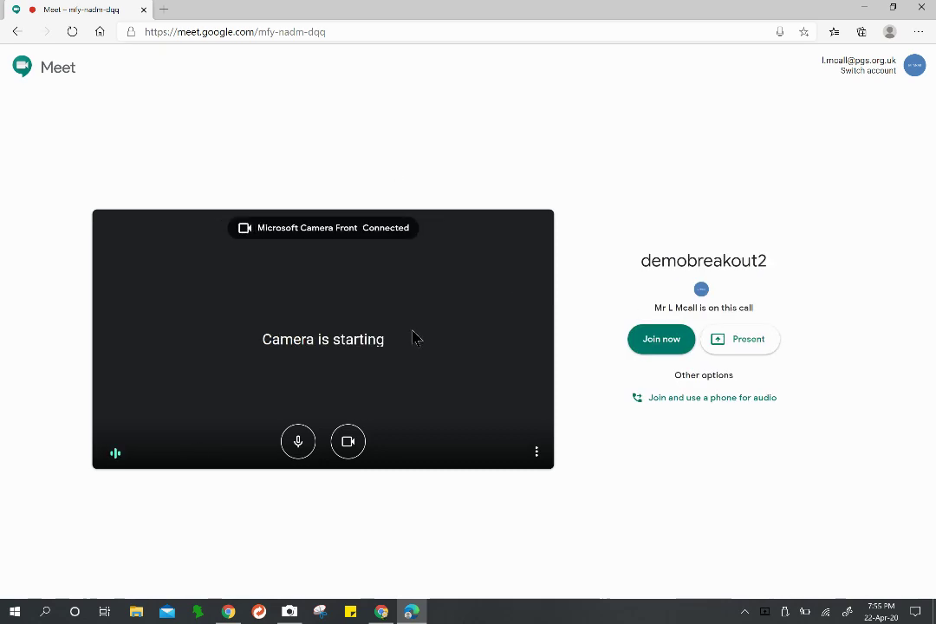
# Step: Mute the Edge tab holding the demobreakout2 Meet room
pyautogui.rightClick(106, 16)
pyautogui.click(146, 134)
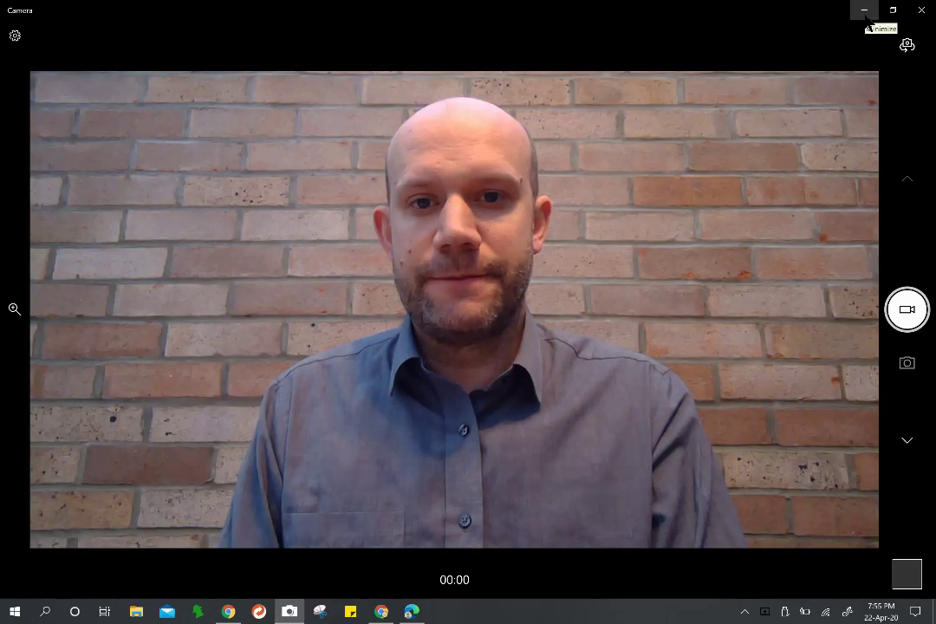
# Step: Minimize Camera and check the demobreakout1, demobreakout2 and lessonmainroom Meet calls in turn
pyautogui.click(864, 12)
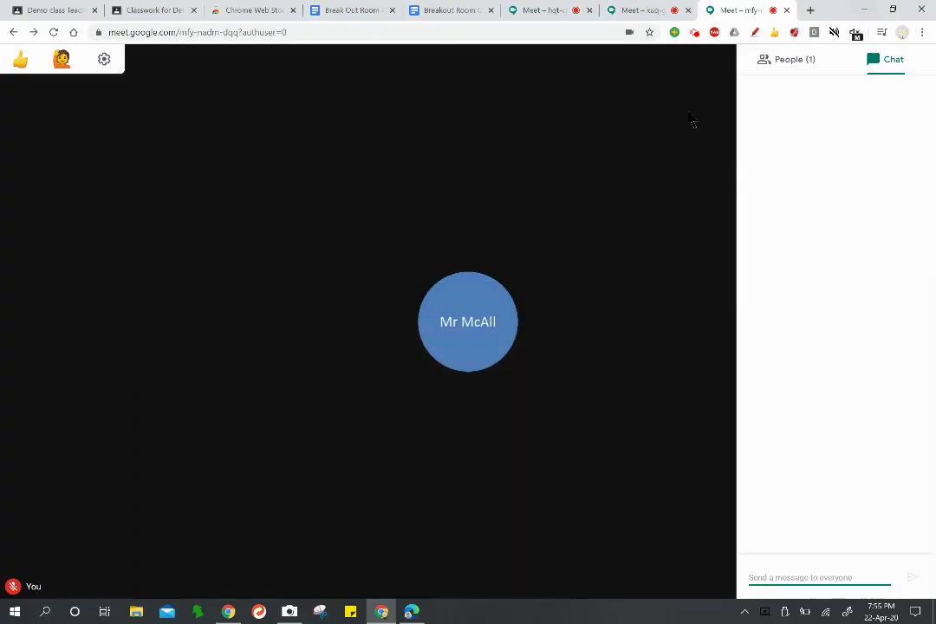
pyautogui.click(651, 15)
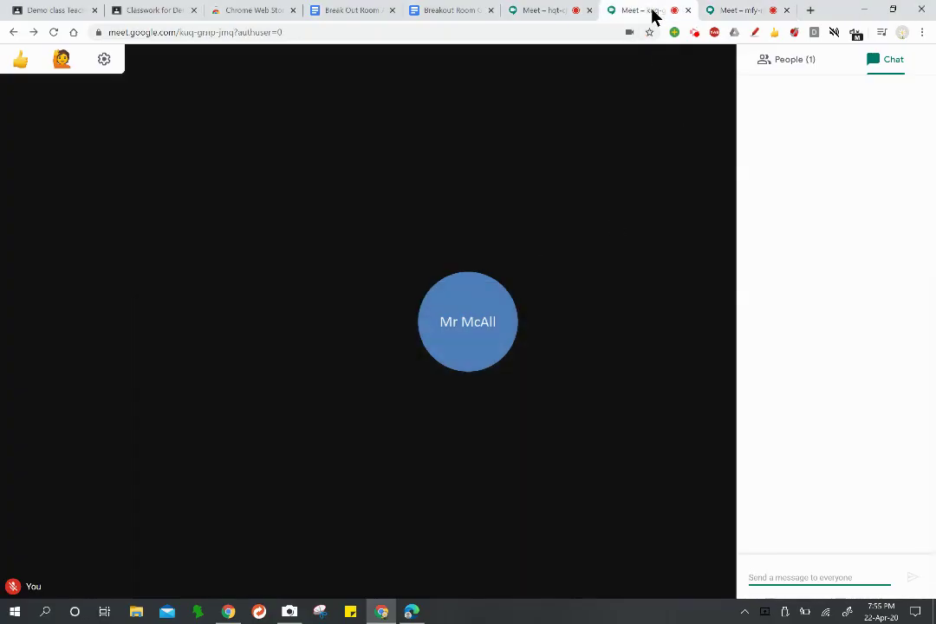
pyautogui.click(752, 15)
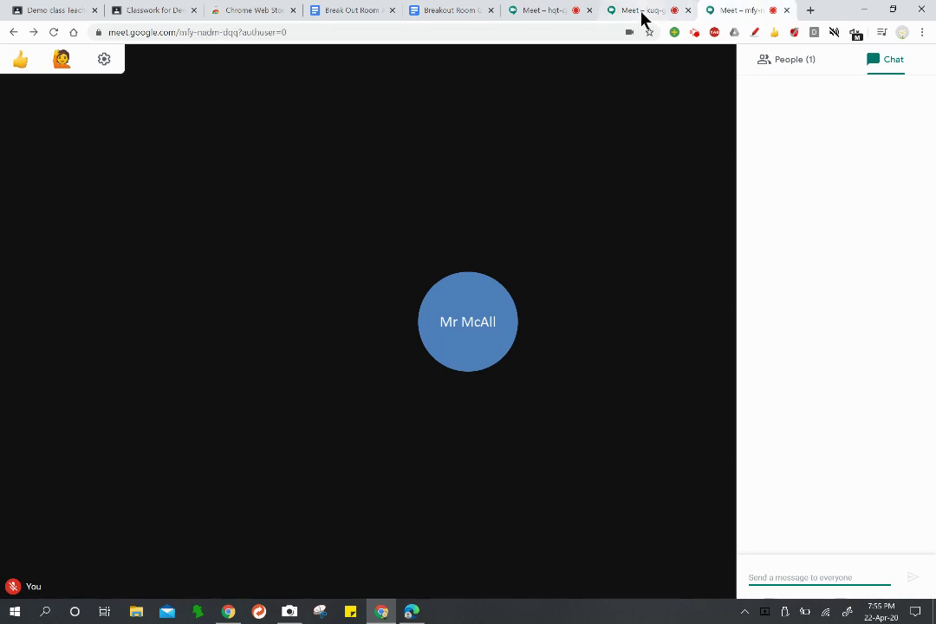
pyautogui.click(641, 17)
pyautogui.click(547, 18)
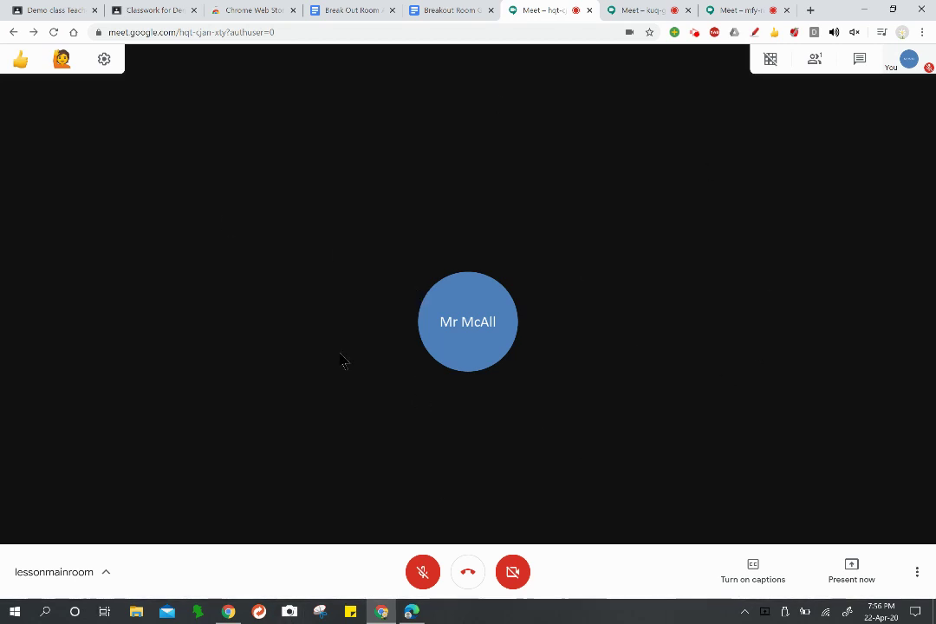
pyautogui.click(624, 15)
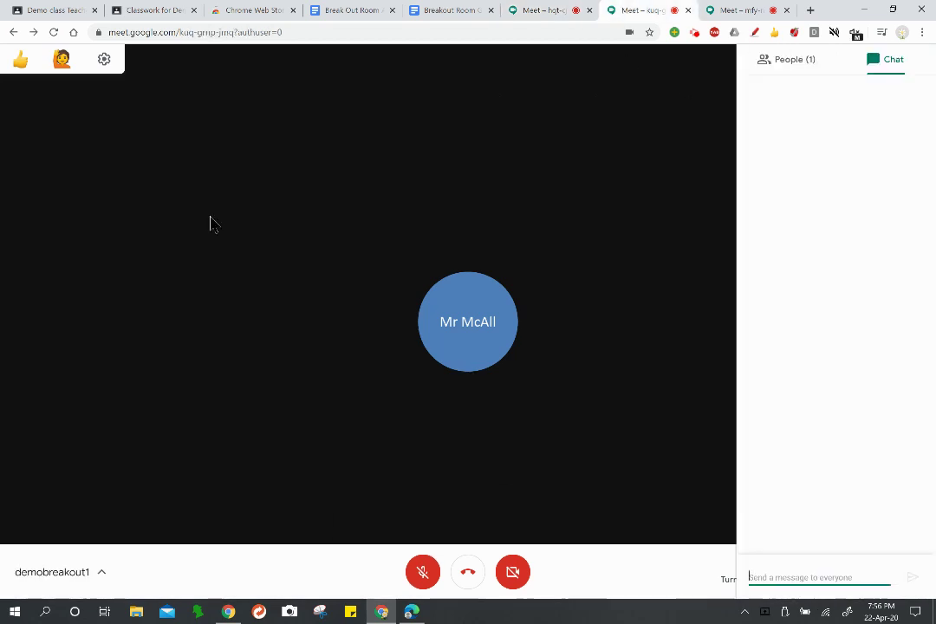